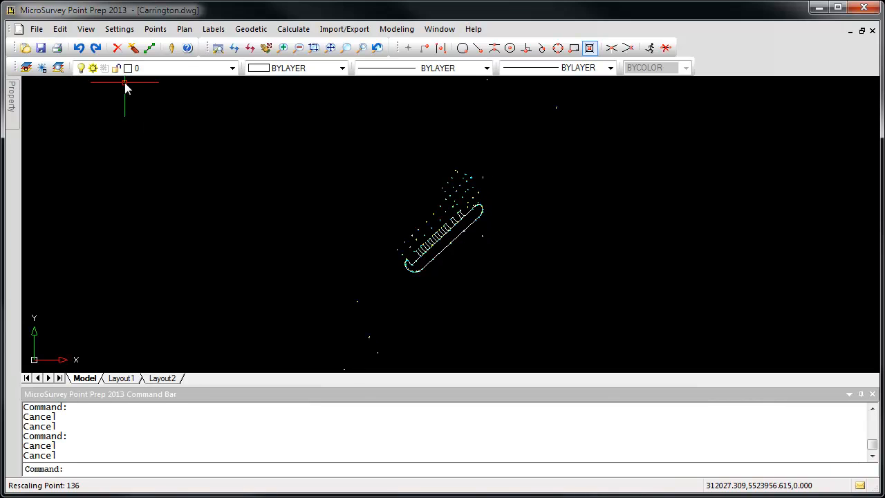
# Open the points database and tile the active coordinate editor to the left of the Carrington drawing.
pyautogui.click(158, 29)
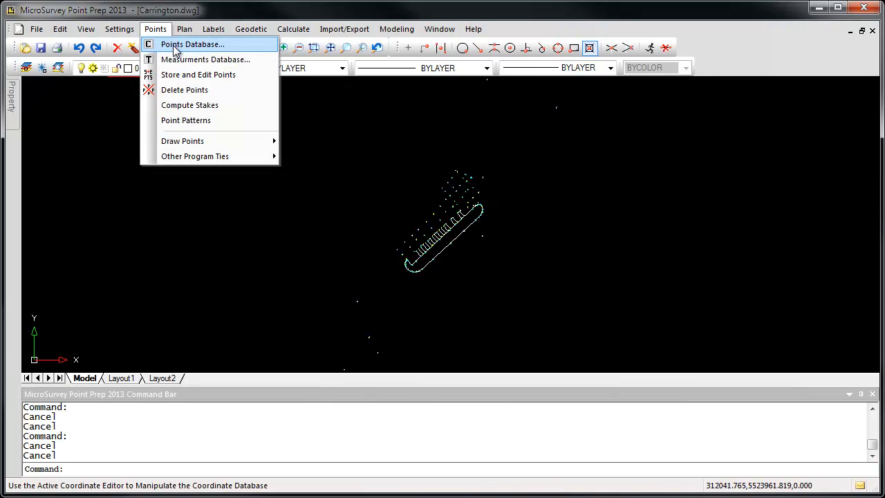
pyautogui.click(175, 45)
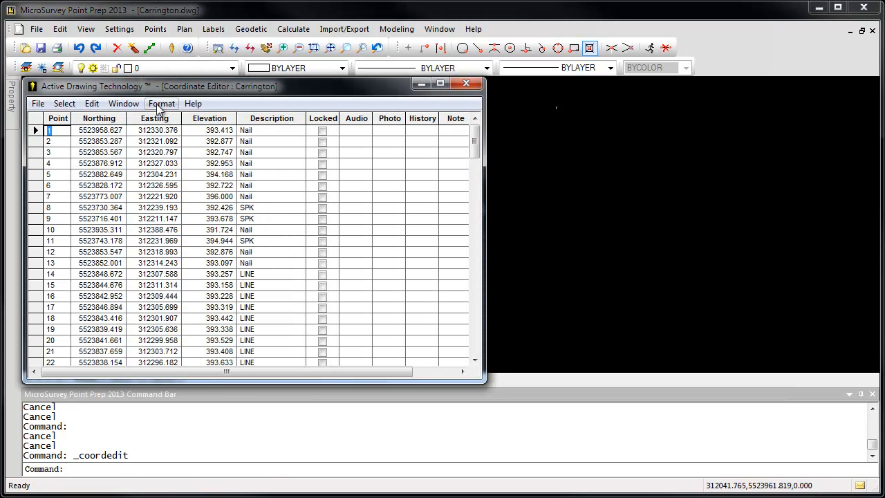
pyautogui.click(124, 105)
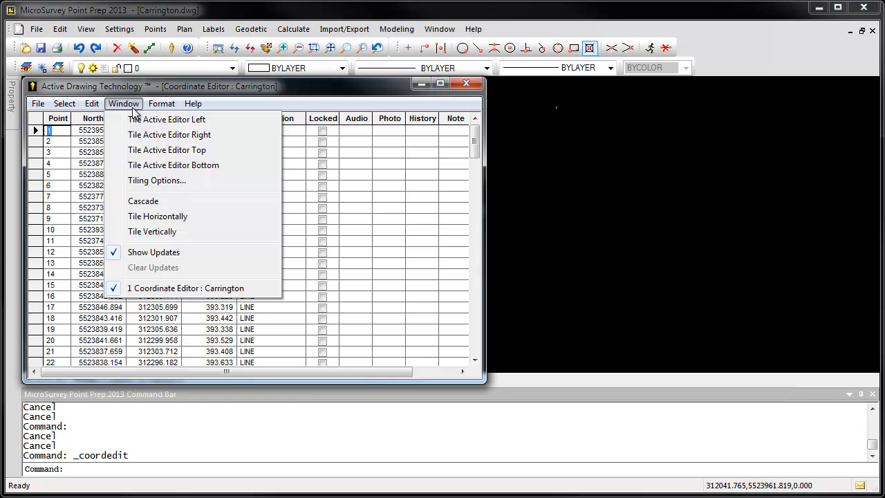
pyautogui.click(143, 121)
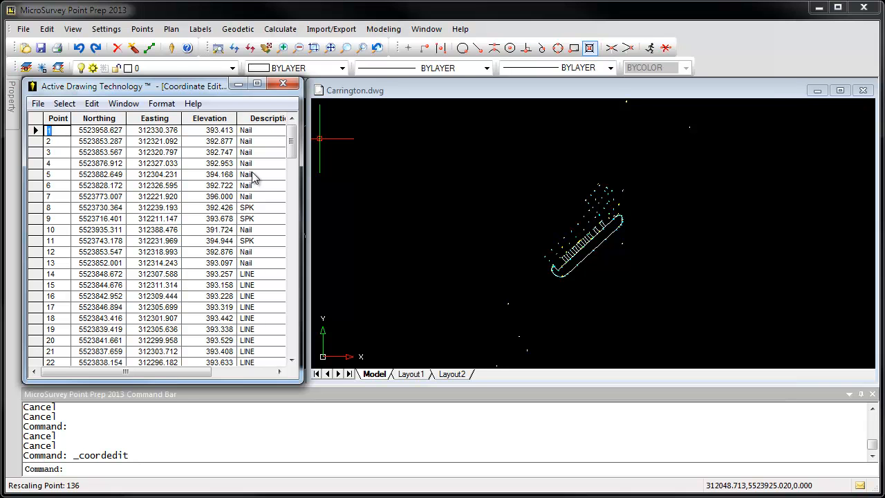
# Locate points 1 through 7 in the drawing one at a time from their rows in the coordinate editor.
pyautogui.moveTo(171, 374); pyautogui.dragTo(118, 374)
pyautogui.click(37, 130)
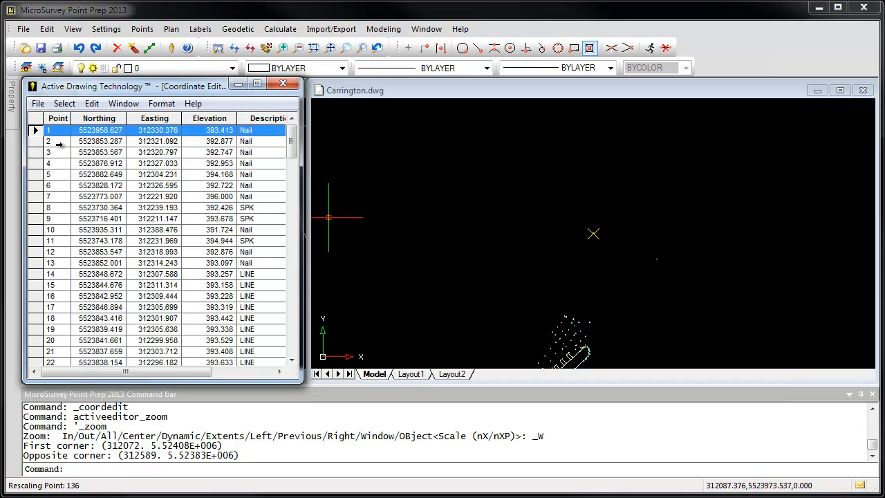
pyautogui.click(34, 141)
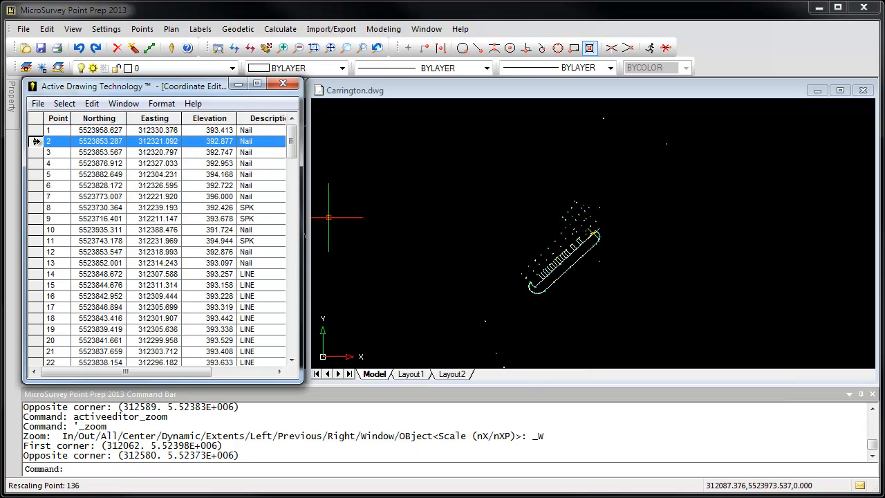
pyautogui.click(37, 152)
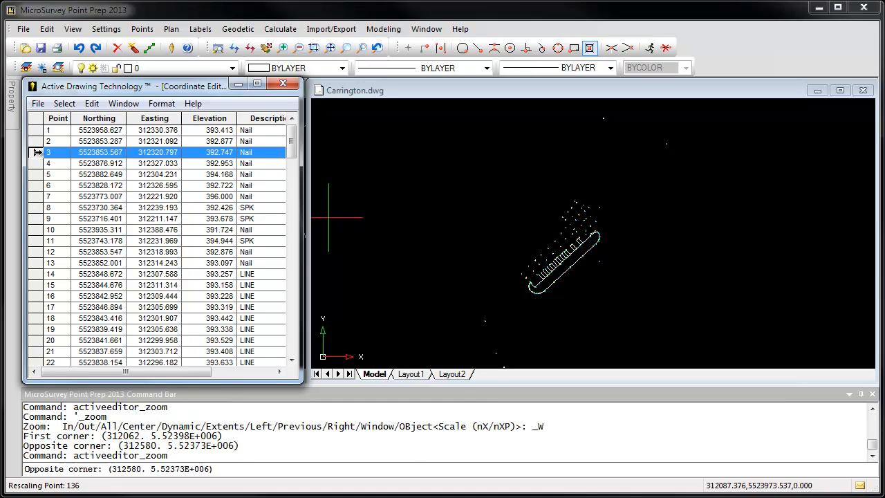
pyautogui.click(37, 164)
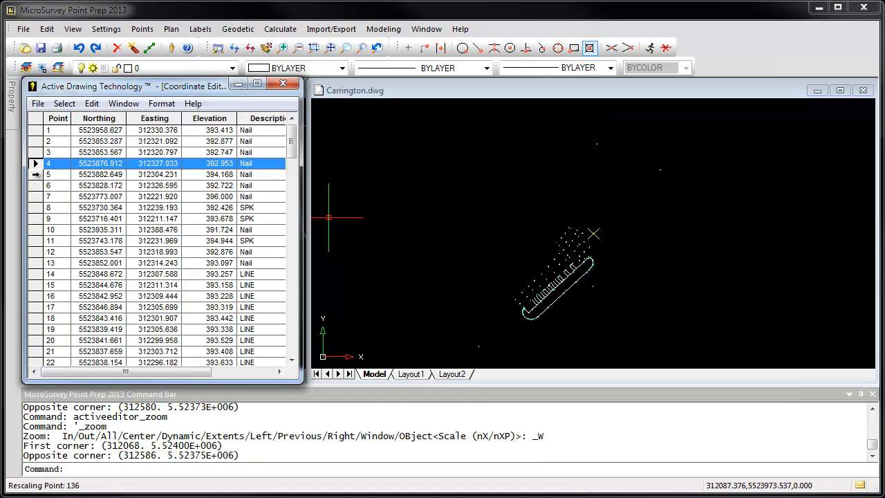
pyautogui.click(34, 175)
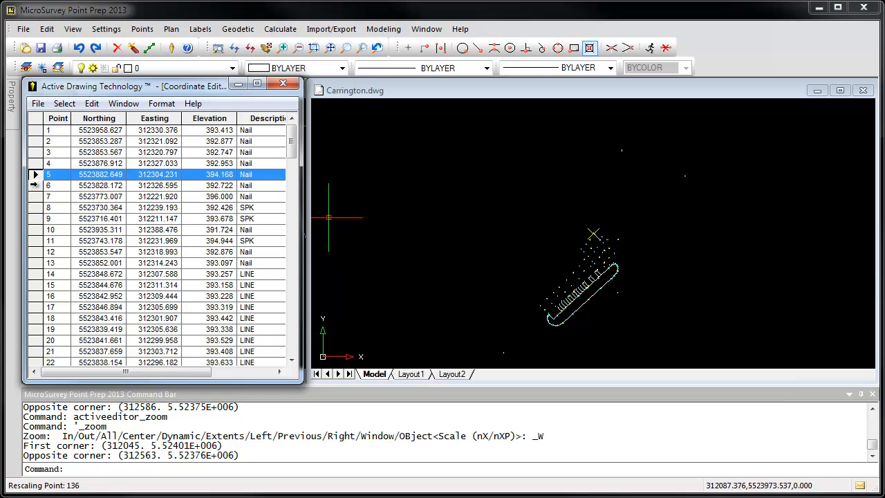
pyautogui.click(34, 185)
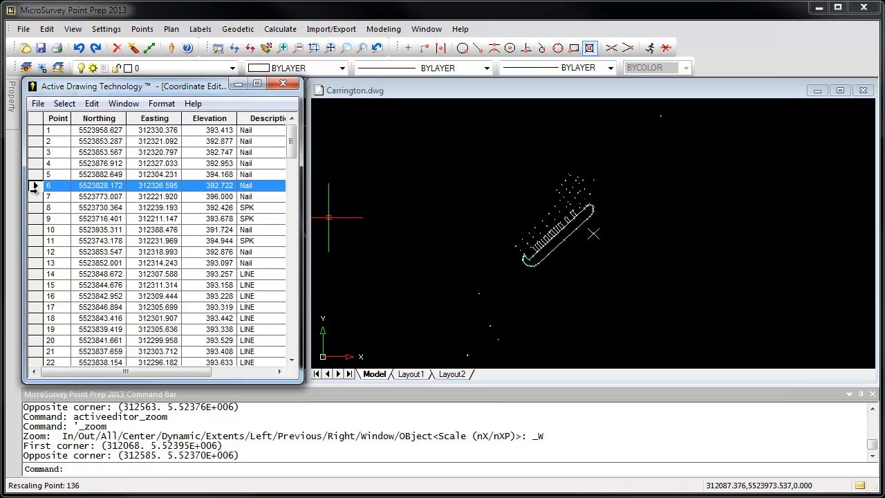
pyautogui.click(33, 196)
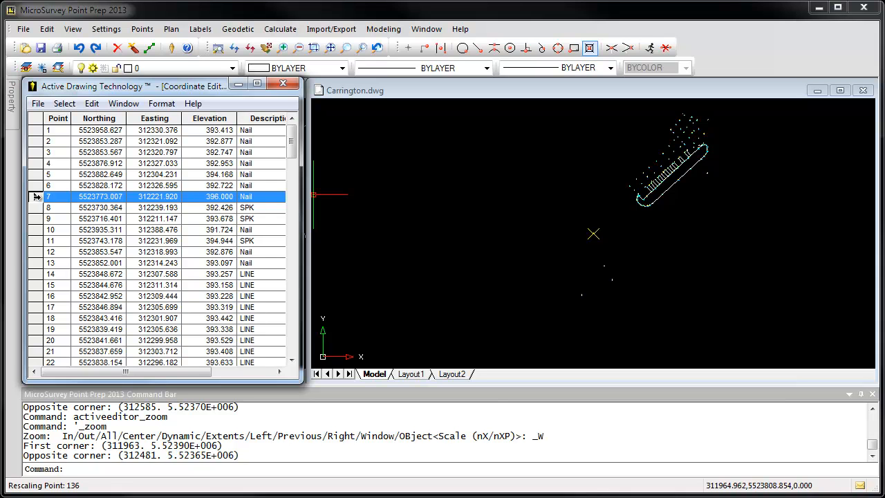
# Select points 1 through 13 in the coordinate editor and zoom the drawing to that selection.
pyautogui.click(37, 130)
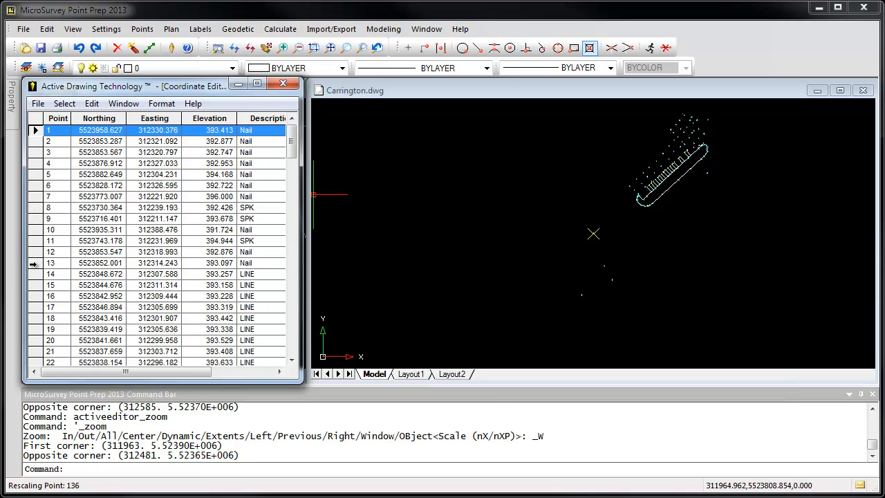
pyautogui.keyDown('shift'); pyautogui.click(33, 264); pyautogui.keyUp('shift')
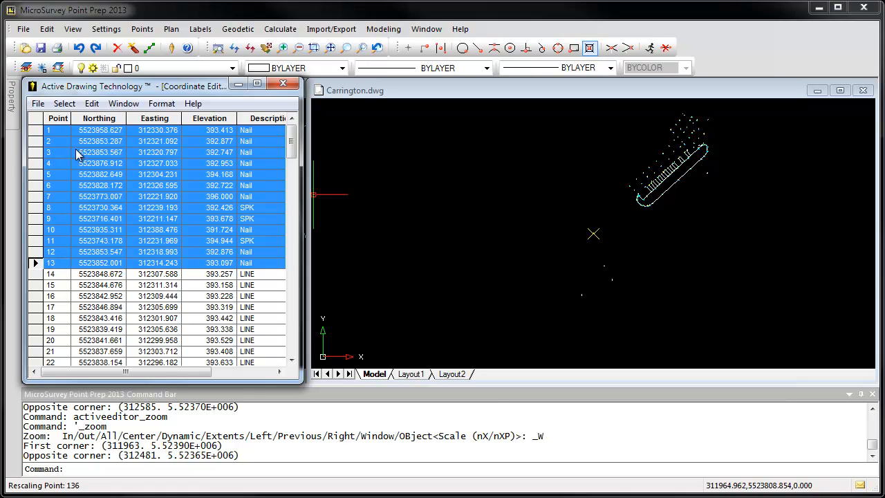
pyautogui.click(66, 106)
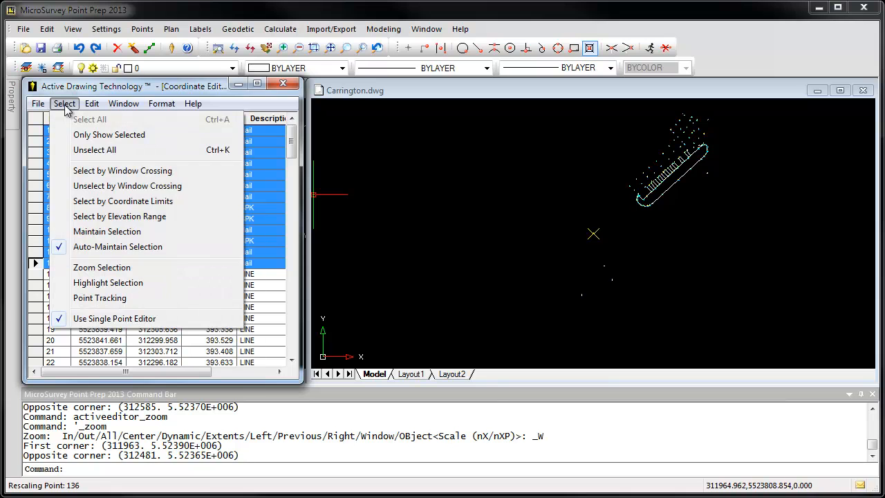
pyautogui.click(95, 271)
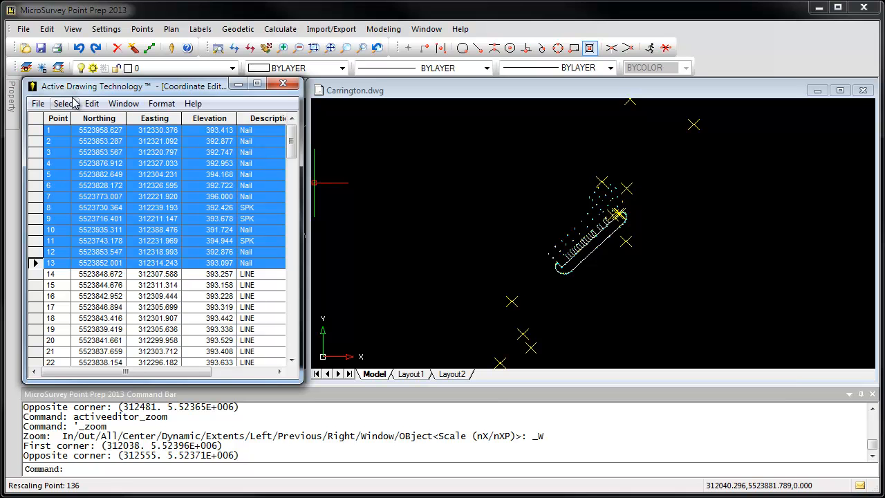
# Lock the selected points 1 through 13 and check their Locked column.
pyautogui.click(91, 104)
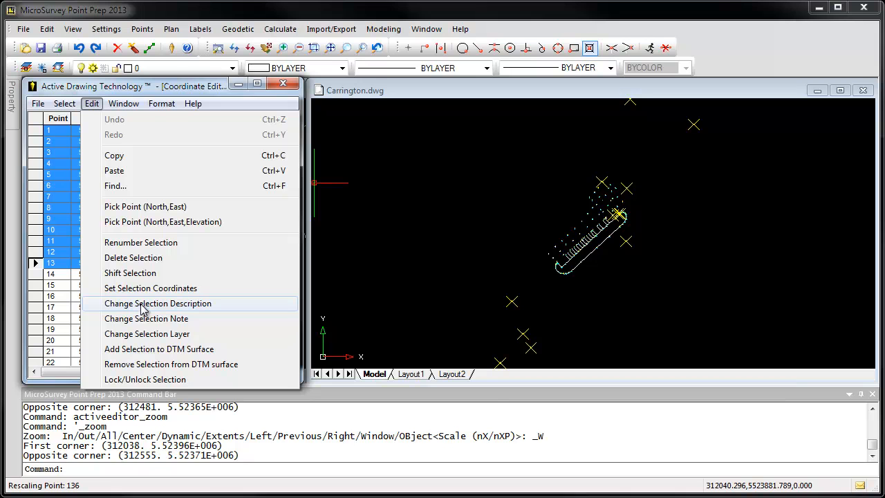
pyautogui.click(140, 380)
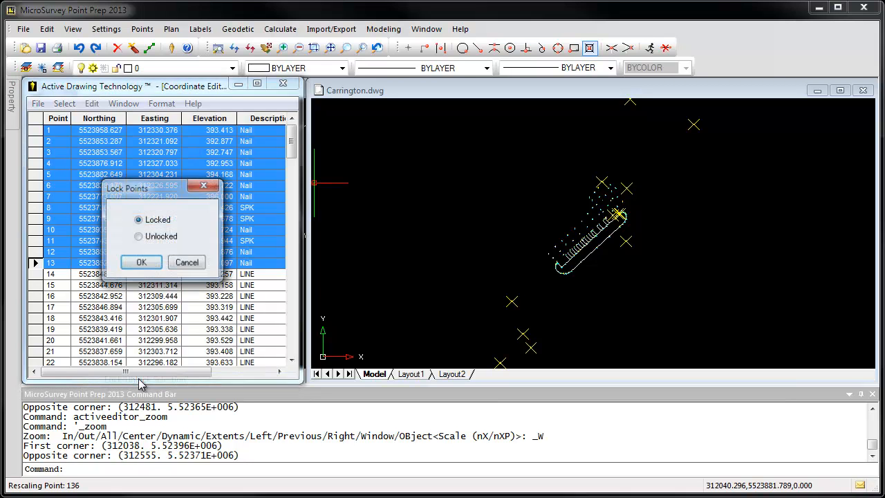
pyautogui.click(141, 264)
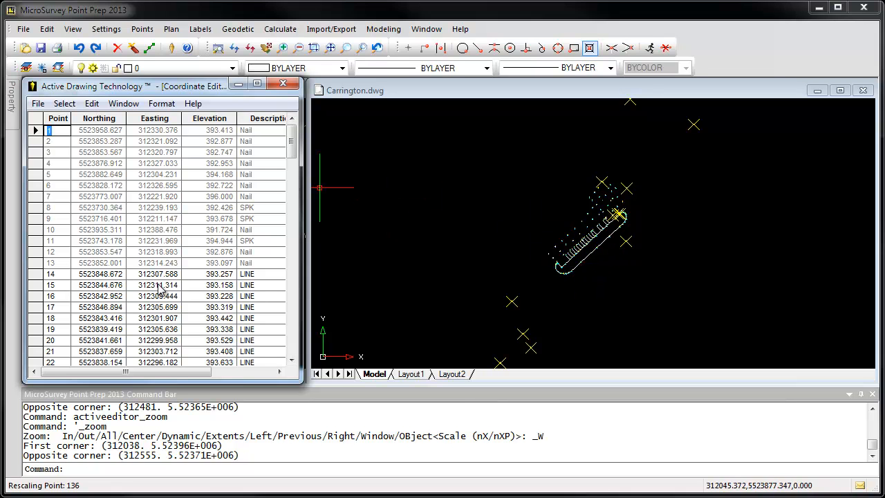
pyautogui.moveTo(184, 374); pyautogui.dragTo(215, 382)
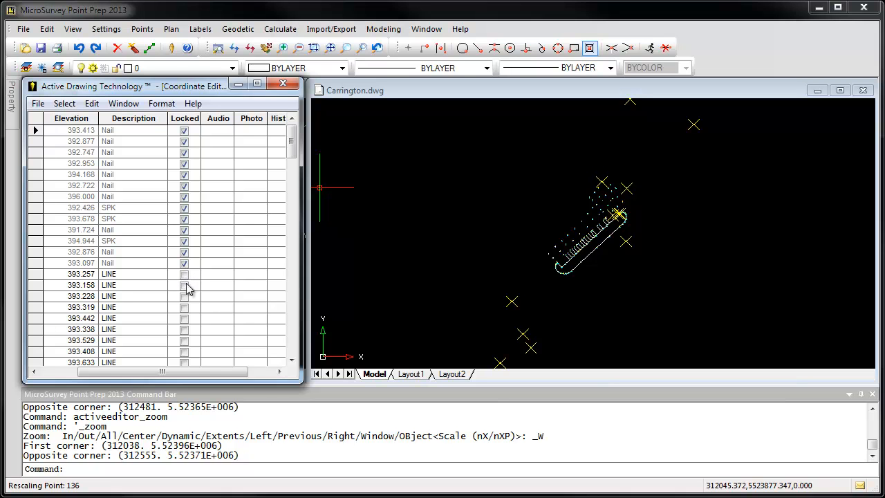
# Select the LINE points 14 through 49 in the coordinate editor and highlight them in the drawing.
pyautogui.moveTo(193, 377); pyautogui.dragTo(123, 377)
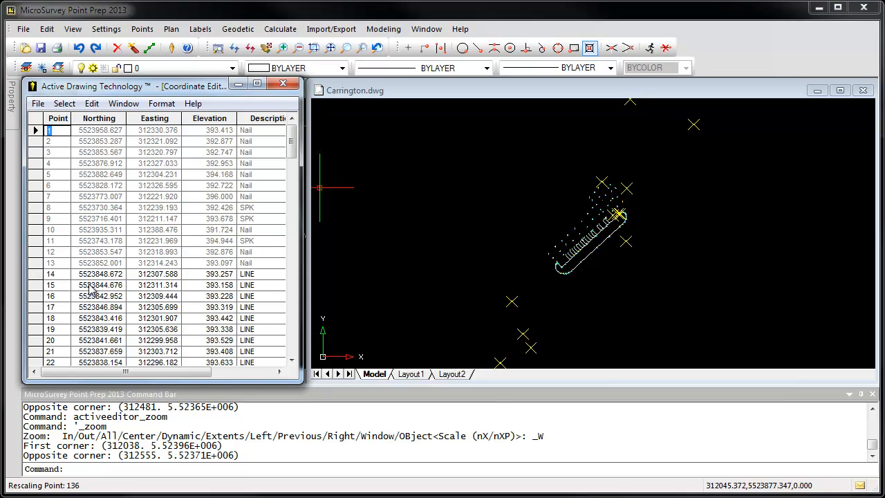
pyautogui.click(39, 274)
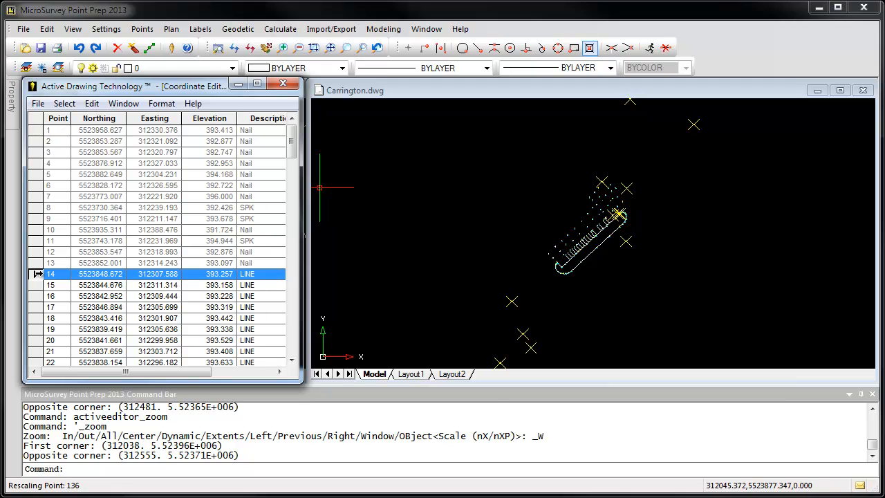
pyautogui.scroll(-2, 209, 296)
pyautogui.scroll(-11, 208, 296)
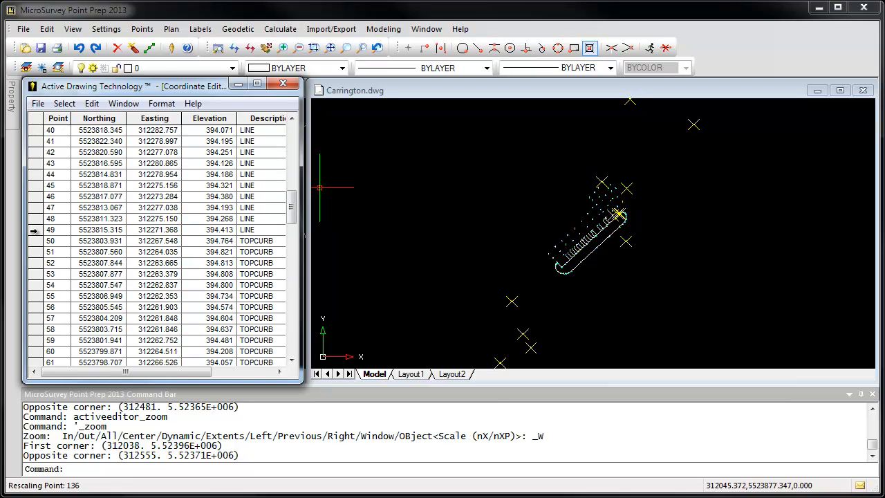
pyautogui.keyDown('shift'); pyautogui.click(33, 231); pyautogui.keyUp('shift')
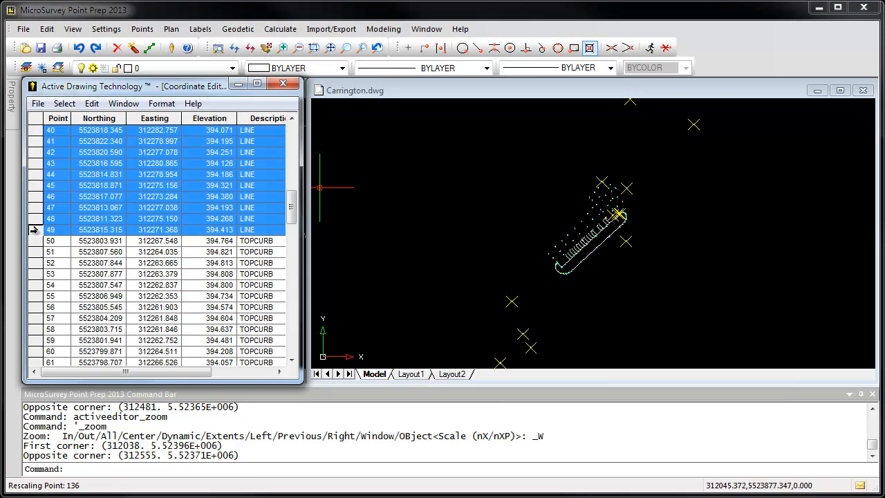
pyautogui.click(63, 104)
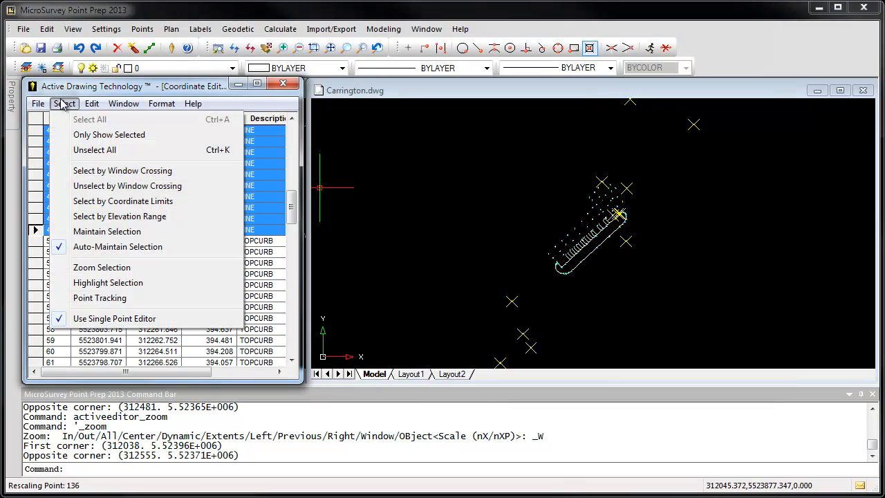
pyautogui.click(93, 289)
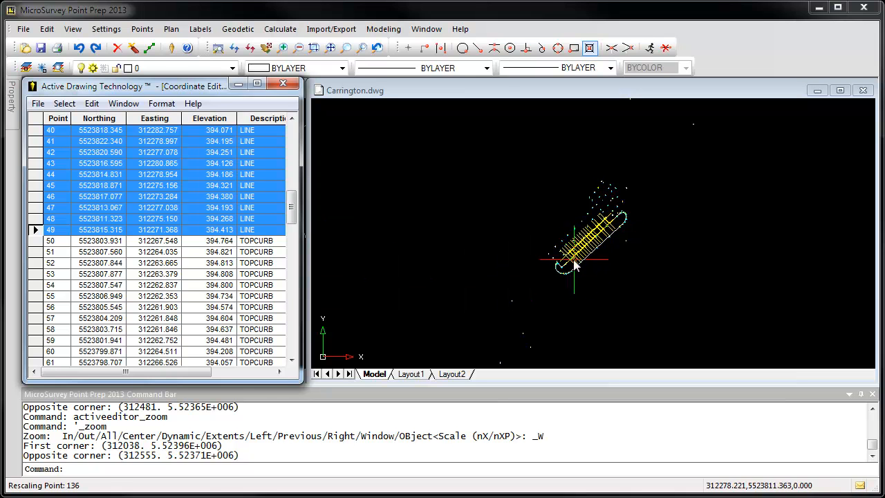
# Change the description of the selected points 14 through 49 to PAINTLINE.
pyautogui.scroll(4, 586, 240)
pyautogui.scroll(-2, 587, 240)
pyautogui.scroll(4, 586, 244)
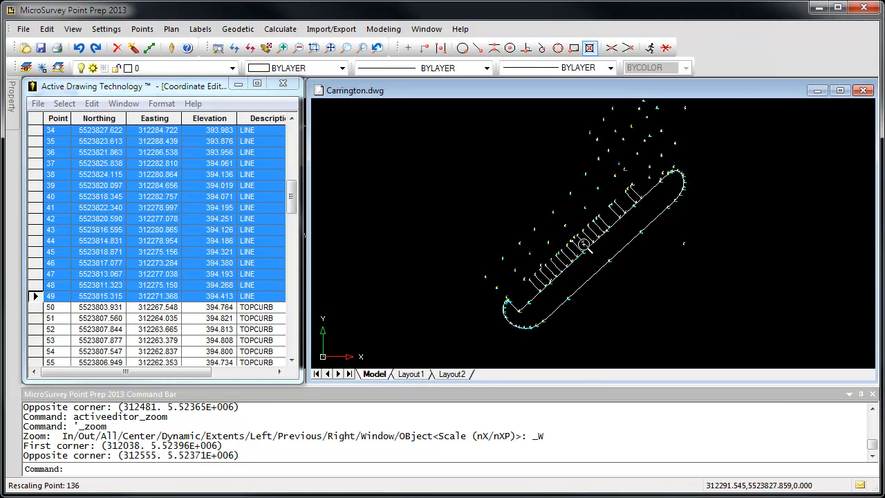
pyautogui.scroll(2, 584, 244)
pyautogui.scroll(2, 584, 244)
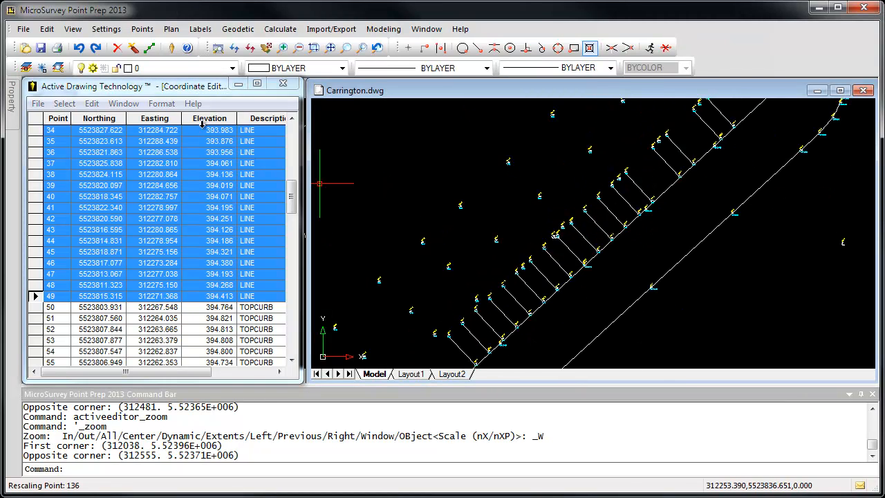
pyautogui.click(93, 104)
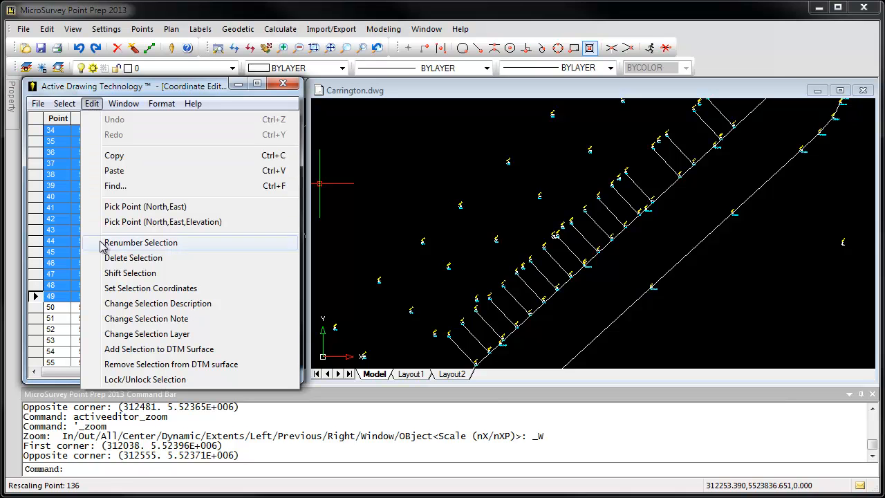
pyautogui.click(157, 308)
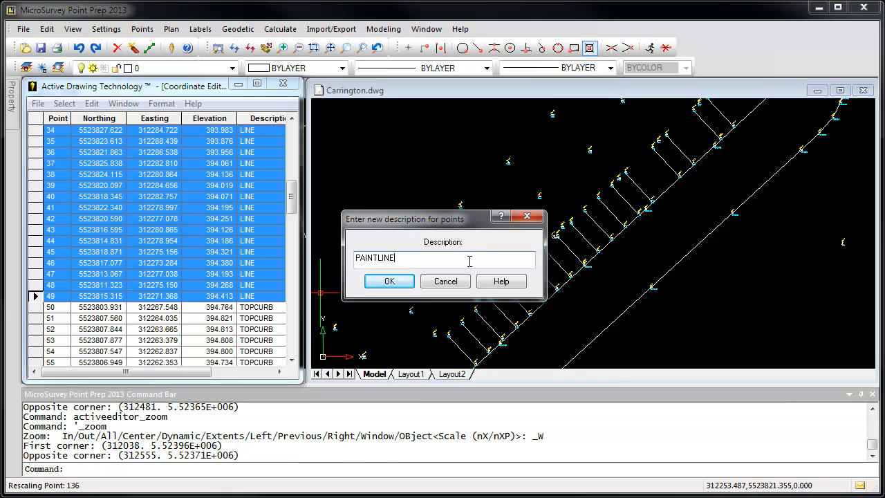
pyautogui.click(390, 282)
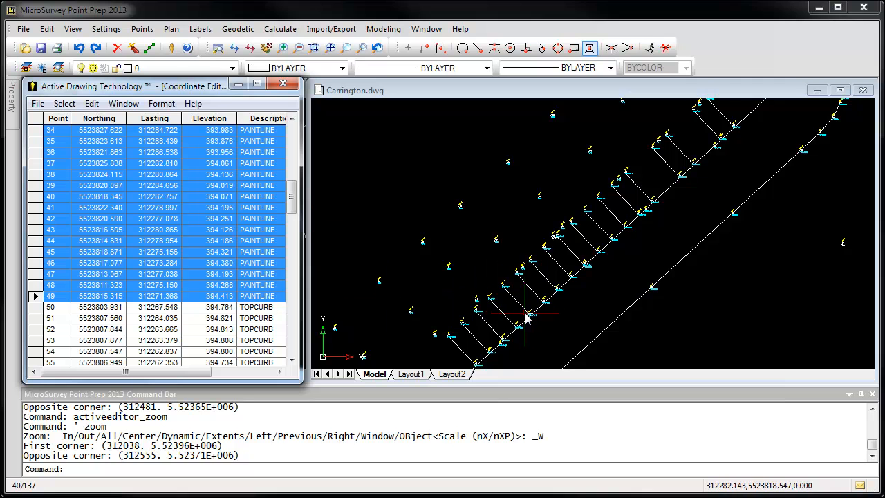
# Set the elevations of the selected PAINTLINE points to 0, processing elevations only.
pyautogui.moveTo(505, 303); pyautogui.dragTo(507, 297, button='middle')
pyautogui.scroll(5, 509, 296)
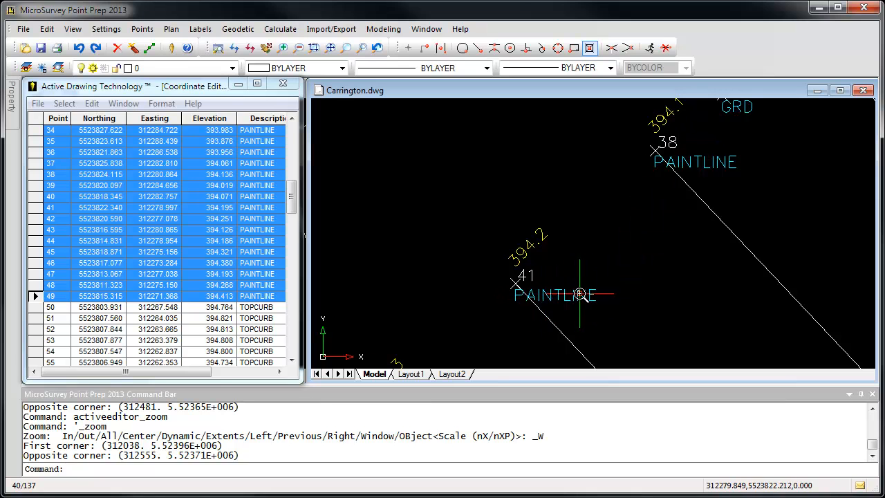
pyautogui.scroll(-5, 579, 294)
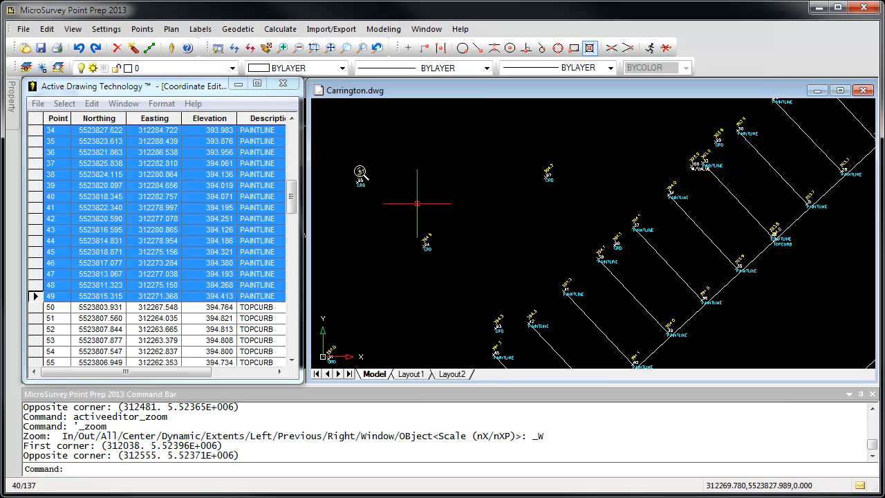
pyautogui.click(93, 103)
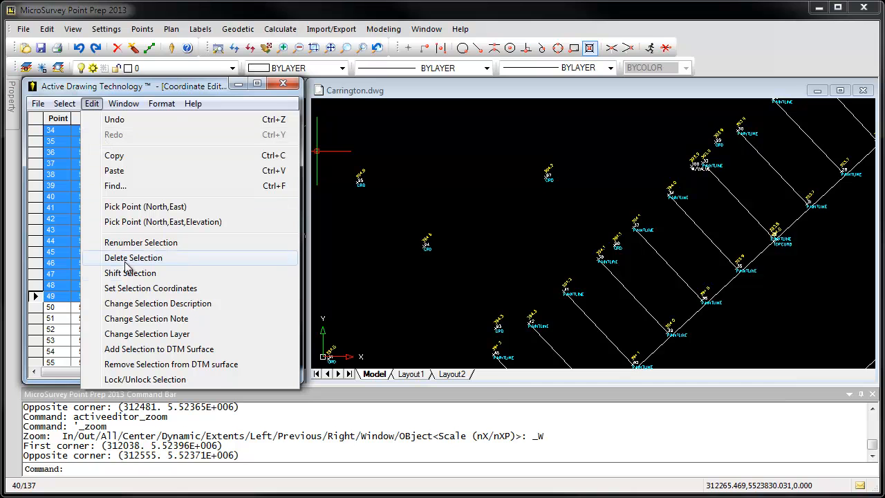
pyautogui.click(150, 288)
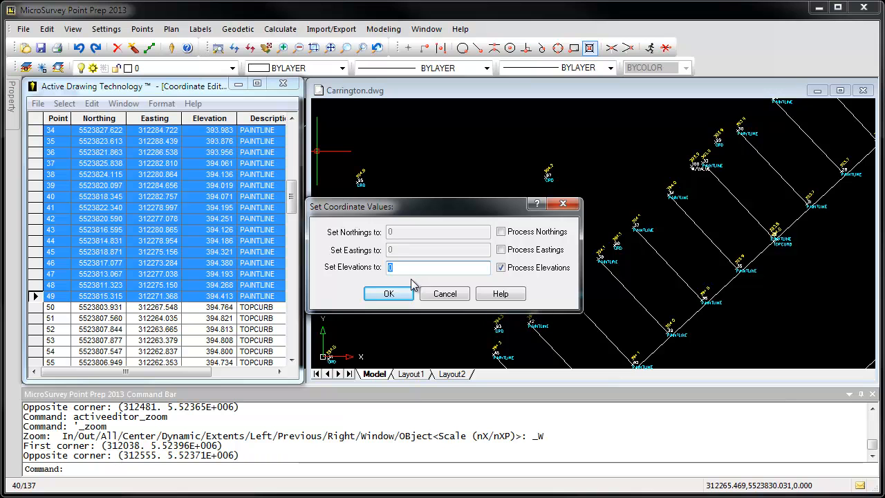
pyautogui.click(393, 294)
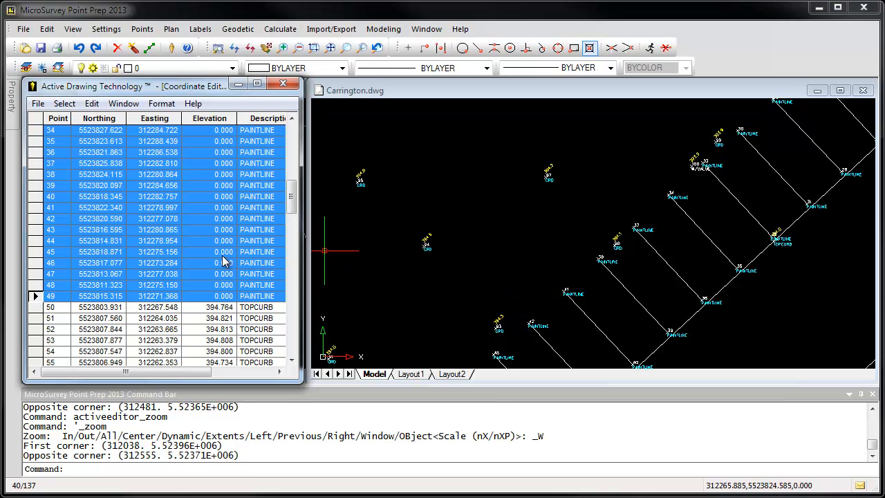
# Undo the zero-elevation edit on the selected PAINTLINE points 14 through 49 and shift their elevations by -1.
pyautogui.click(92, 104)
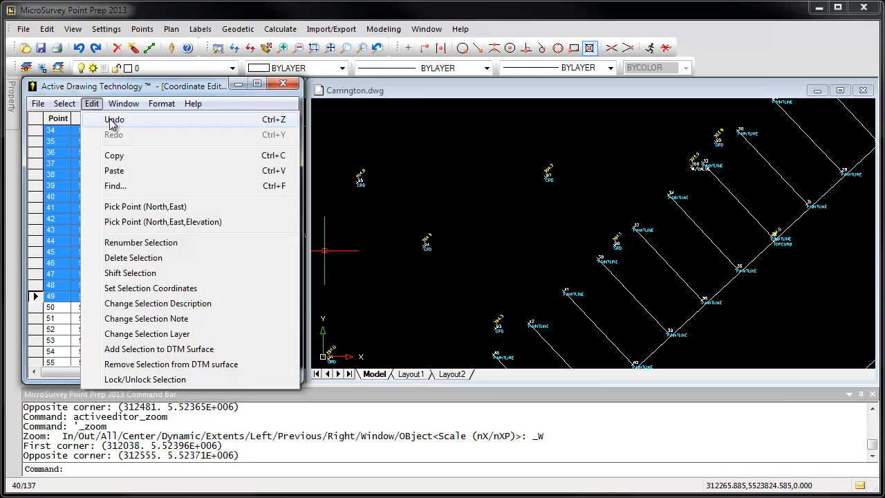
pyautogui.click(111, 122)
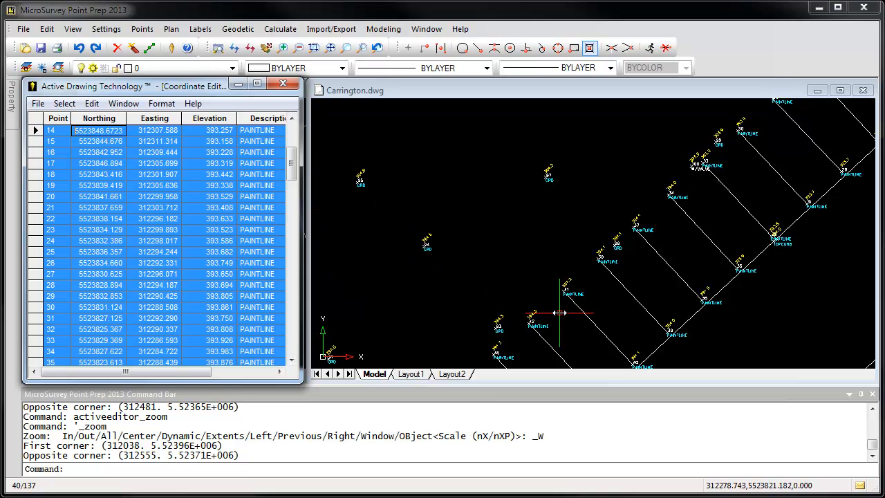
pyautogui.click(91, 104)
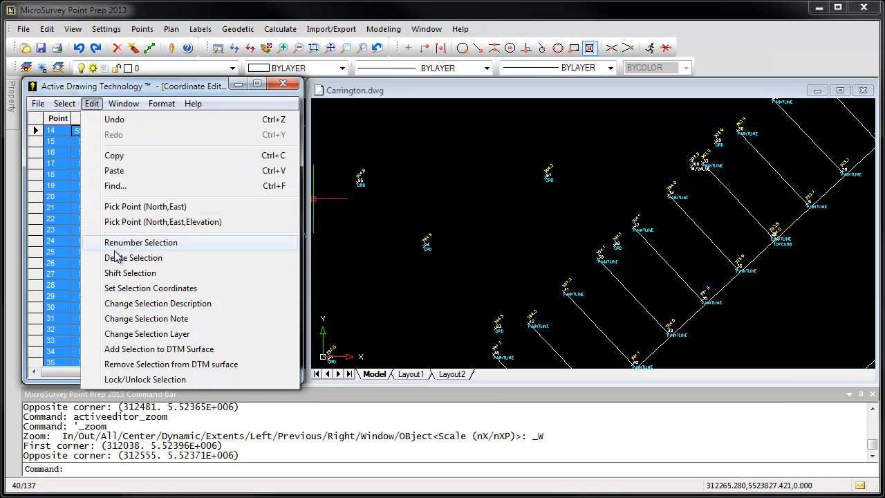
pyautogui.click(142, 274)
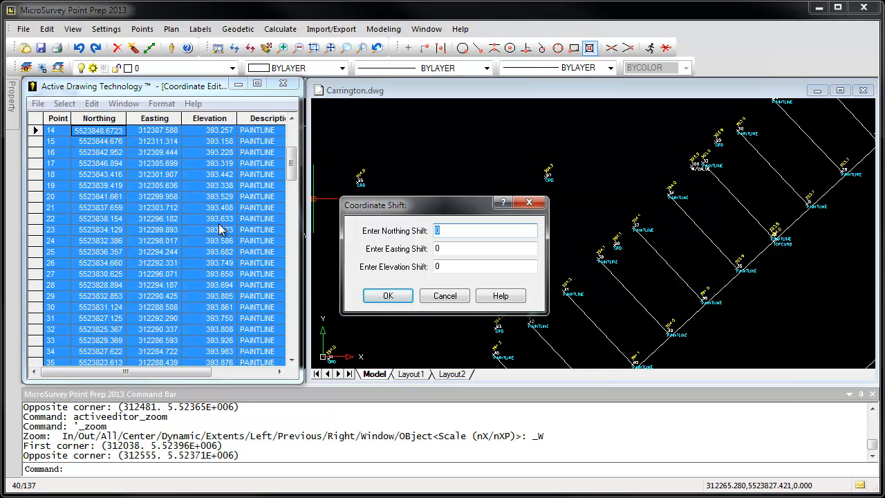
pyautogui.click(449, 268)
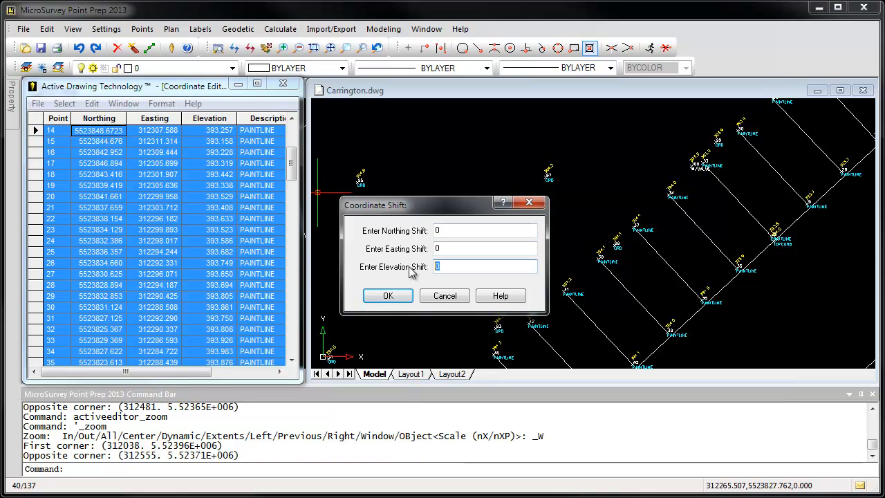
pyautogui.doubleClick(434, 270)
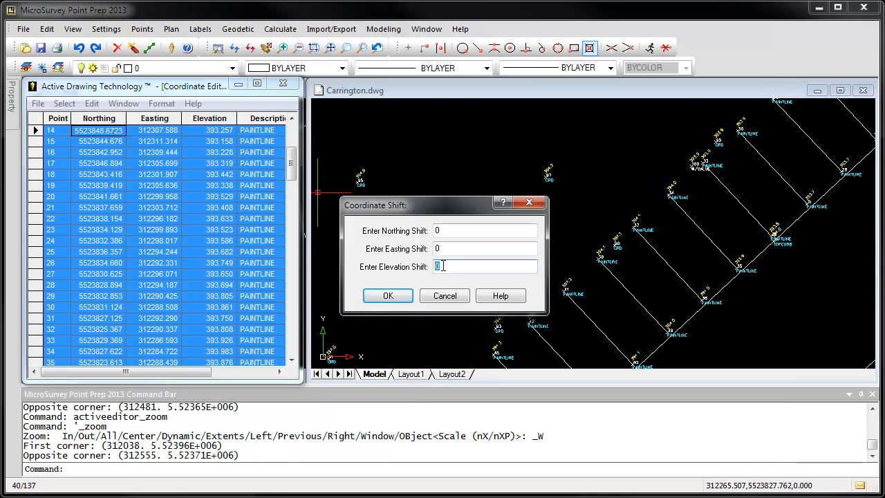
pyautogui.write('-1')
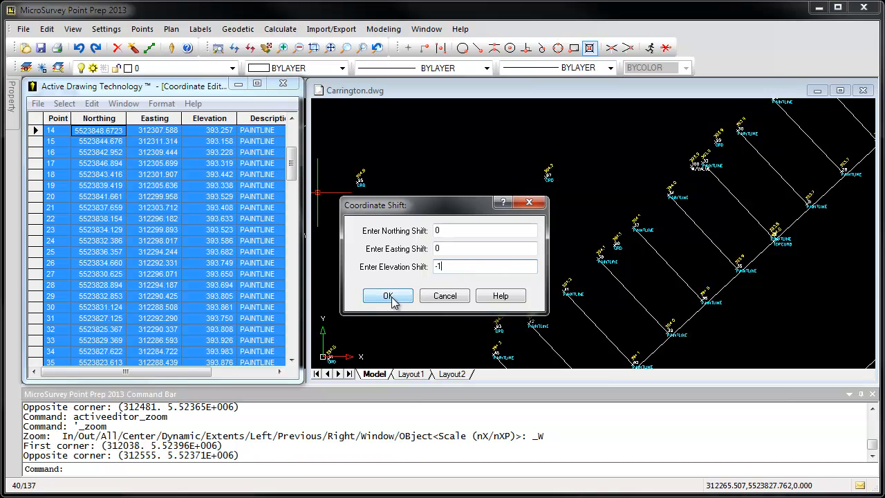
pyautogui.click(388, 296)
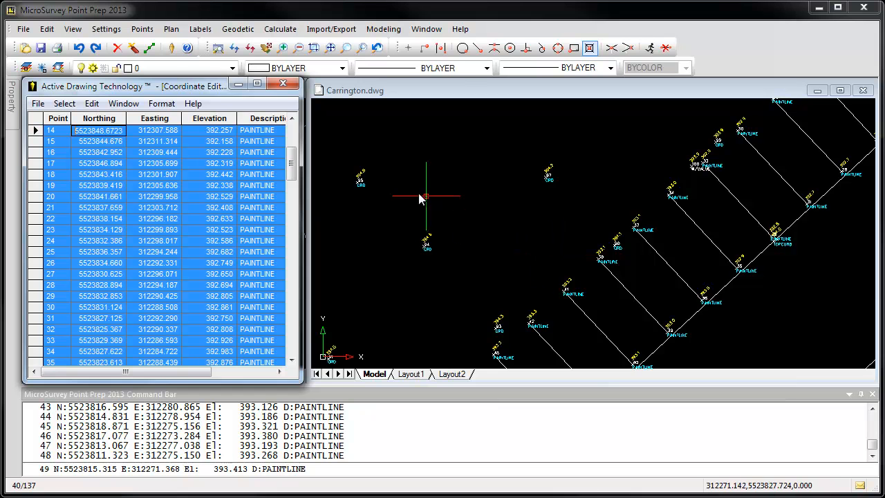
# Widen the coordinate editor to show all columns and review the change history of point 14, including its original coordinates.
pyautogui.moveTo(301, 182)
pyautogui.mouseDown()
pyautogui.moveTo(419, 202)
pyautogui.moveTo(533, 202)
pyautogui.mouseUp()
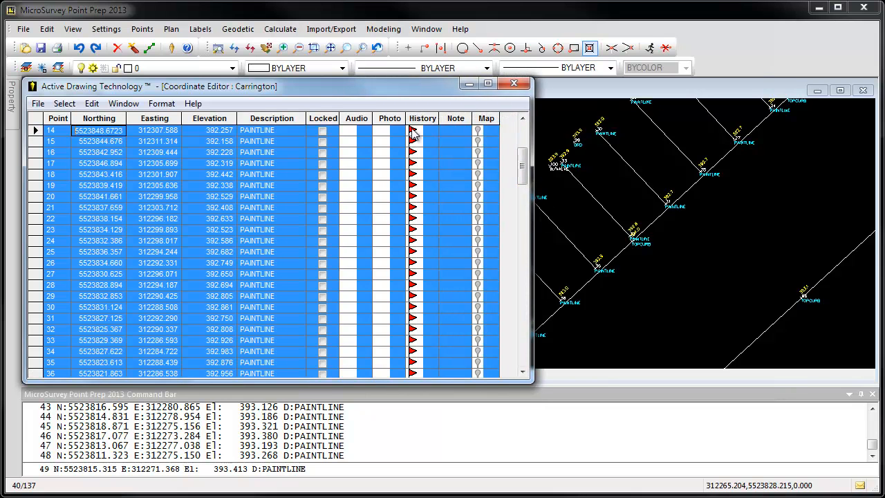
pyautogui.moveTo(522, 172); pyautogui.dragTo(525, 151)
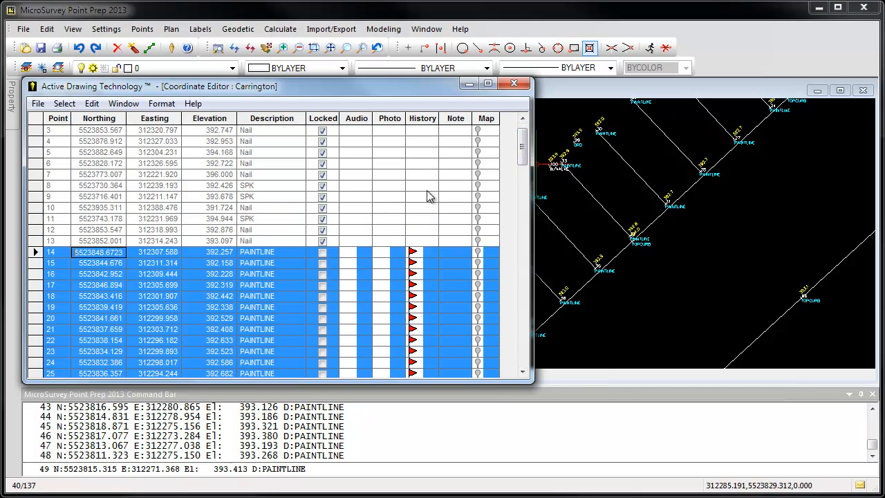
pyautogui.click(414, 254)
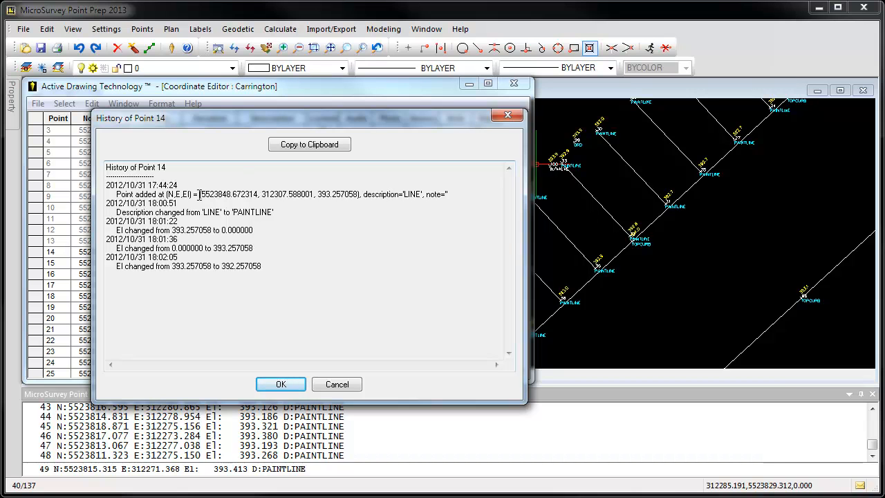
pyautogui.moveTo(199, 194); pyautogui.dragTo(357, 199)
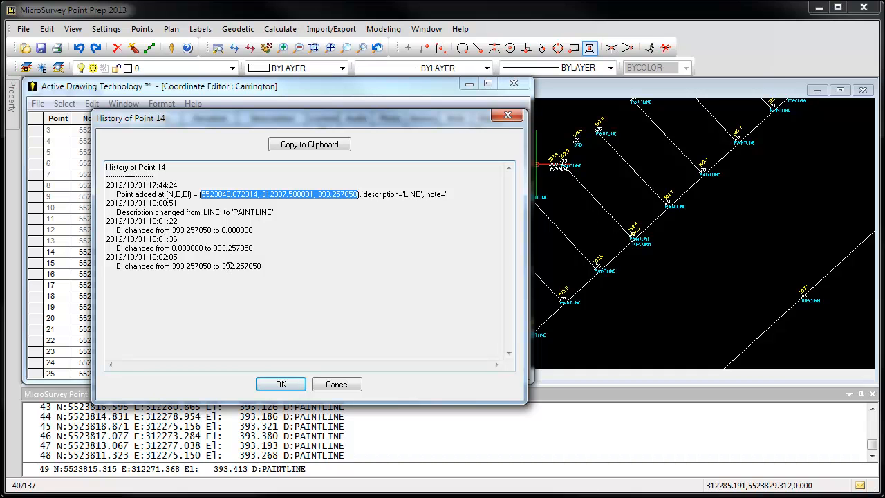
pyautogui.click(335, 385)
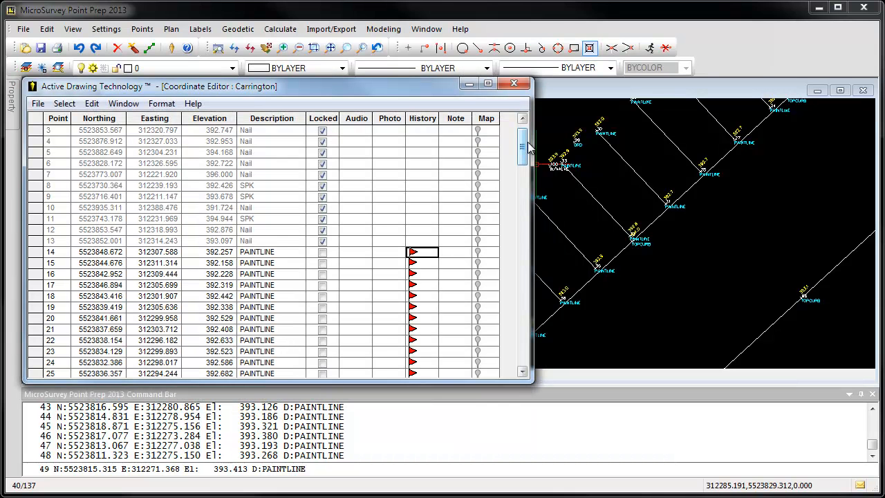
pyautogui.moveTo(526, 149); pyautogui.dragTo(526, 157)
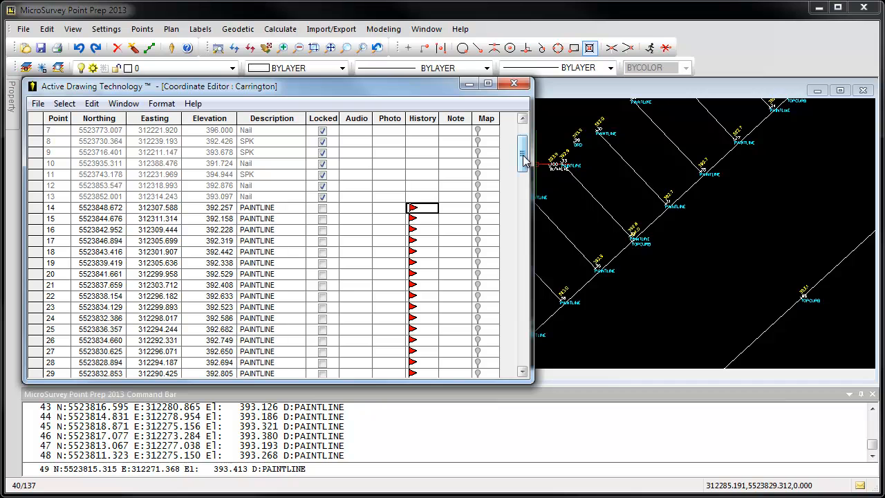
pyautogui.moveTo(524, 160); pyautogui.dragTo(524, 159)
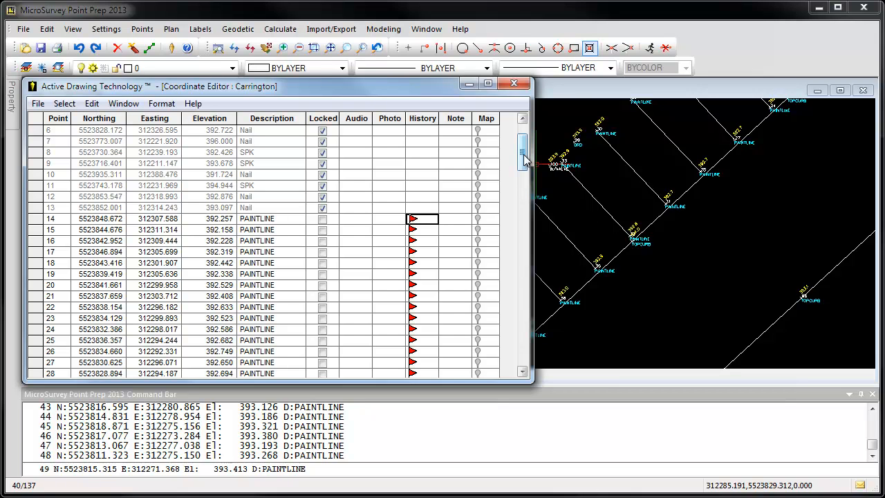
pyautogui.moveTo(524, 160); pyautogui.dragTo(525, 161)
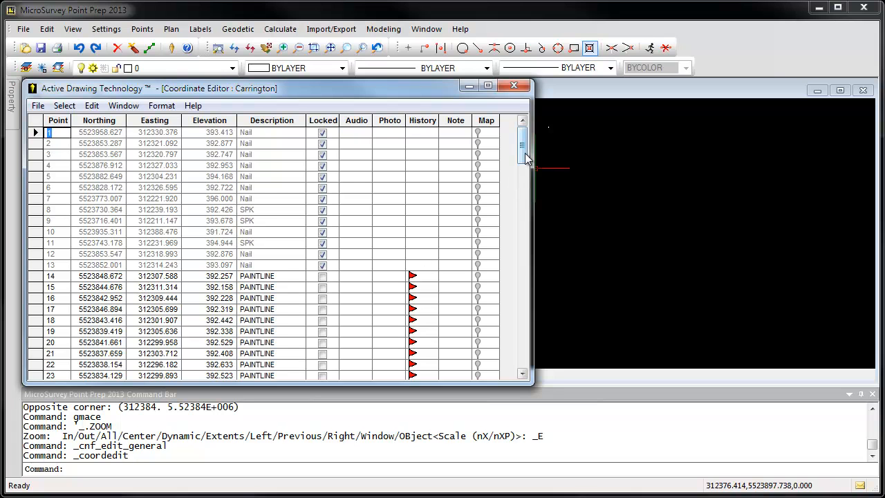
# Move the coordinate editor clear of the drawing, select TOPCURB point 72, and locate it in the drawing.
pyautogui.moveTo(524, 152); pyautogui.dragTo(494, 278)
pyautogui.moveTo(135, 90)
pyautogui.mouseDown()
pyautogui.moveTo(145, 34)
pyautogui.moveTo(546, 240)
pyautogui.moveTo(498, 317)
pyautogui.moveTo(443, 321)
pyautogui.moveTo(457, 348)
pyautogui.moveTo(465, 343)
pyautogui.mouseUp()
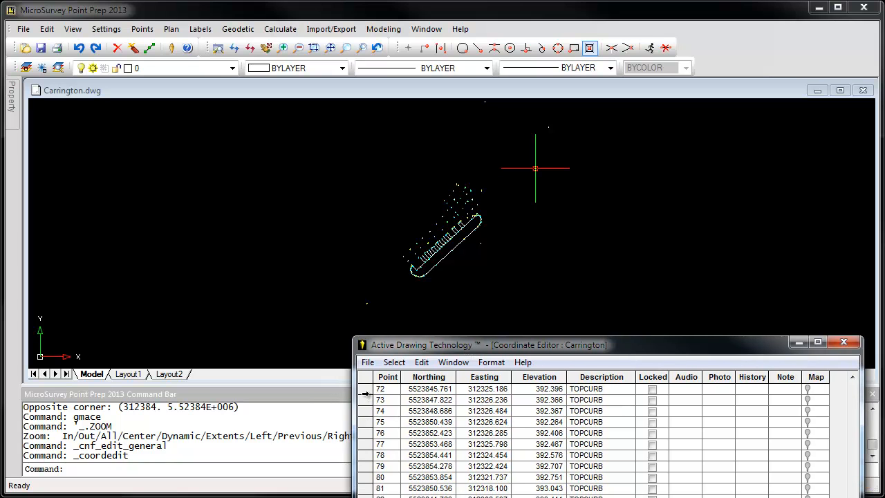
pyautogui.click(366, 390)
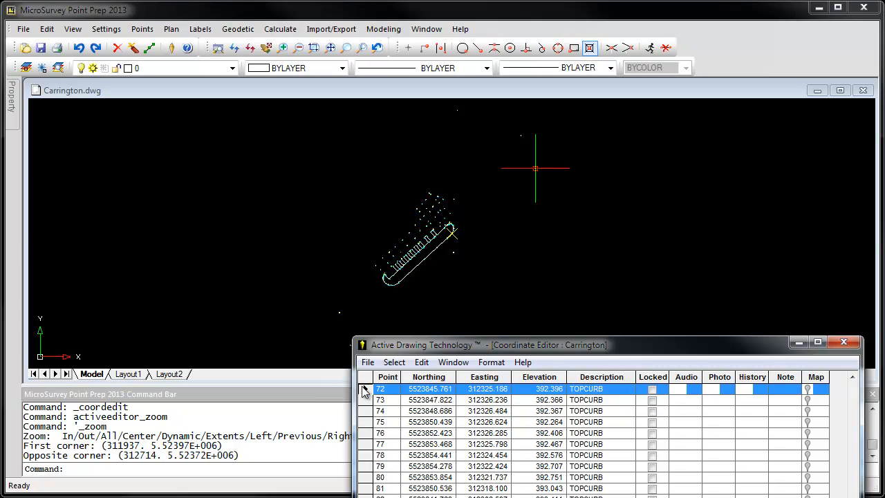
pyautogui.scroll(2, 460, 242)
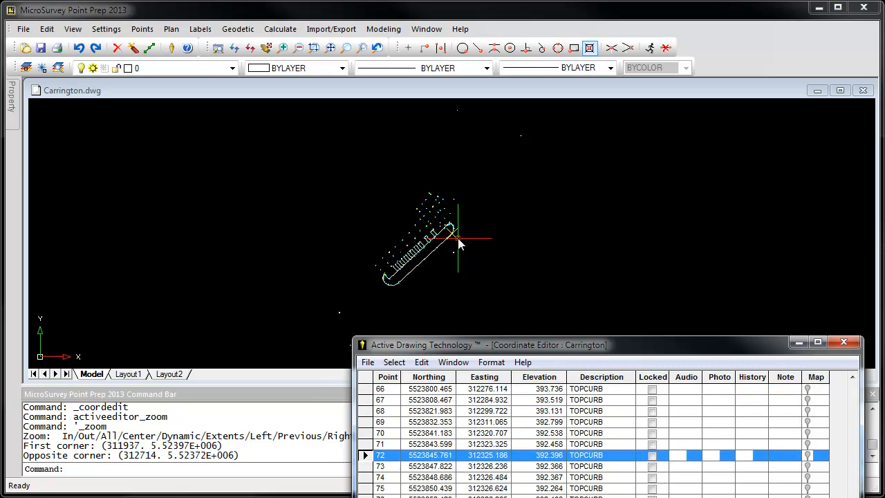
pyautogui.scroll(5, 450, 239)
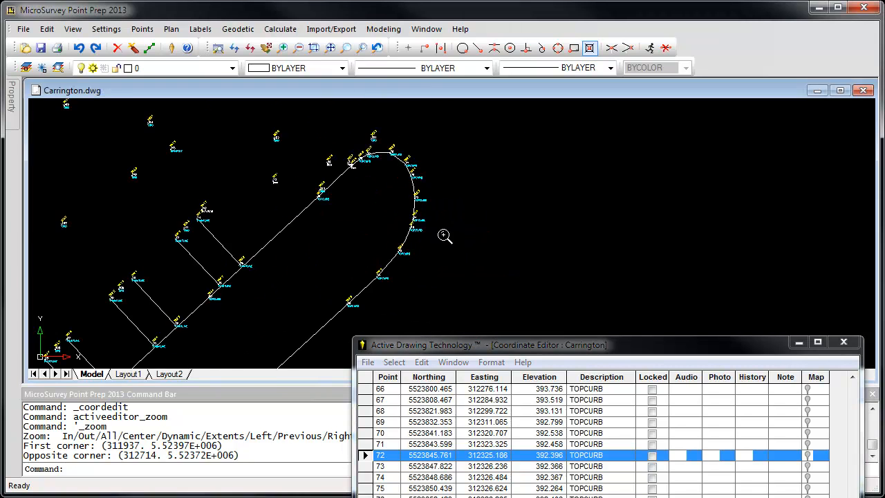
pyautogui.scroll(2, 438, 237)
pyautogui.doubleClick(368, 456)
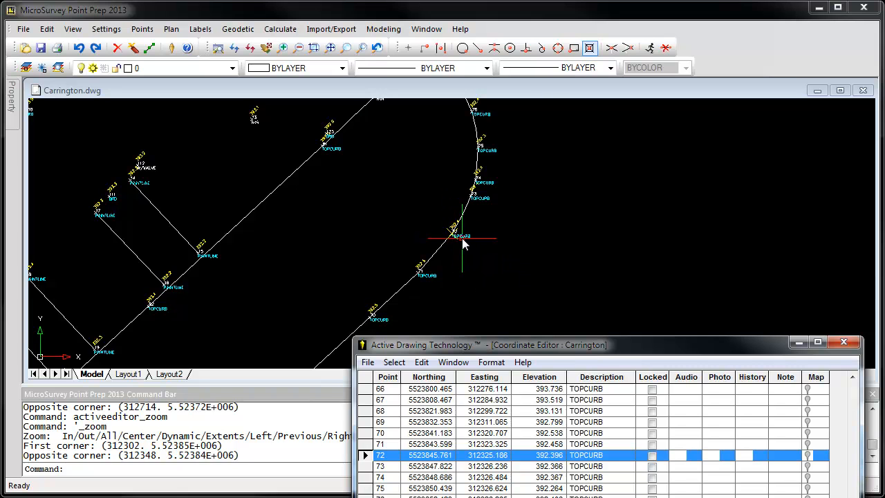
# Map point 72 in Google Maps using the group UTM Zones, NAD83 Based, Meters and the coordinate system UTM83-11.
pyautogui.click(809, 460)
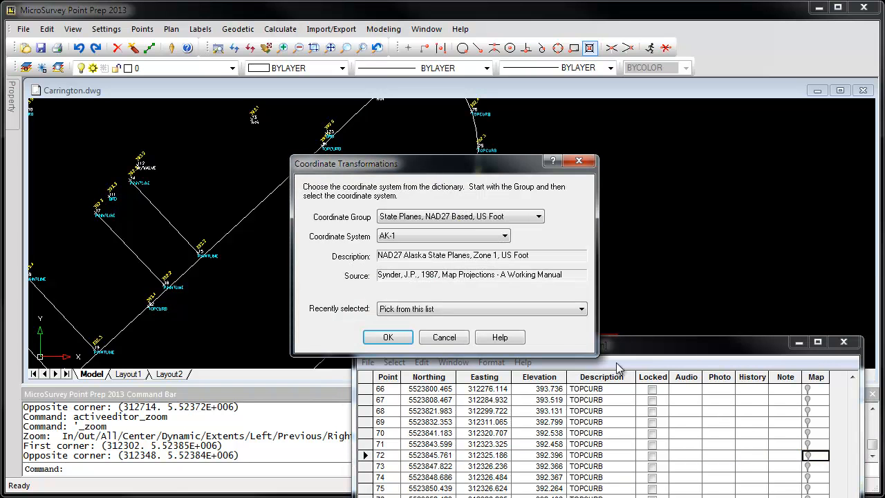
pyautogui.click(475, 218)
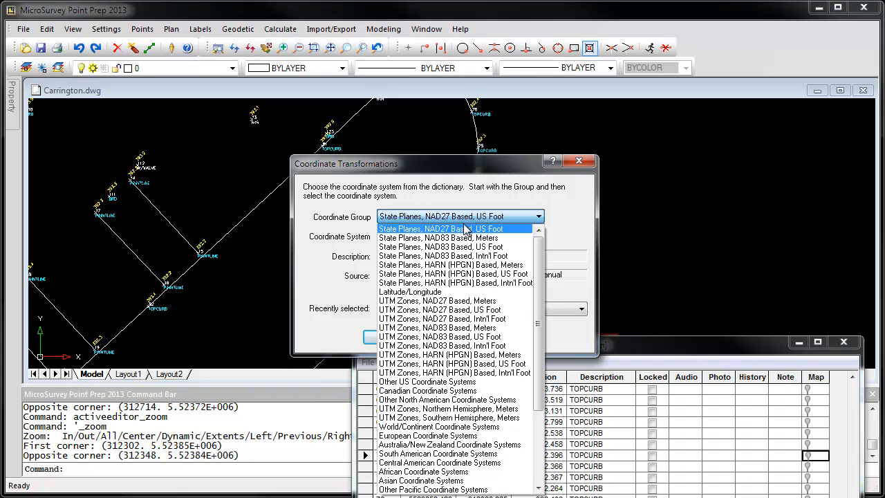
pyautogui.click(450, 328)
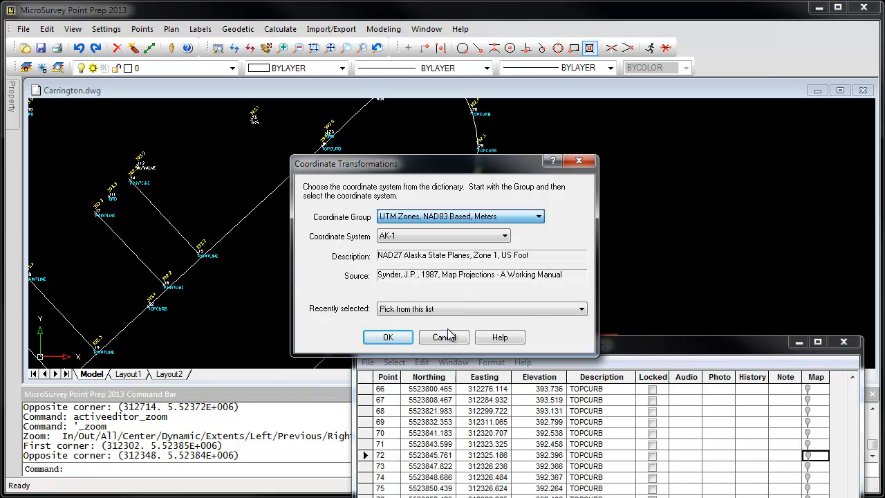
pyautogui.click(455, 237)
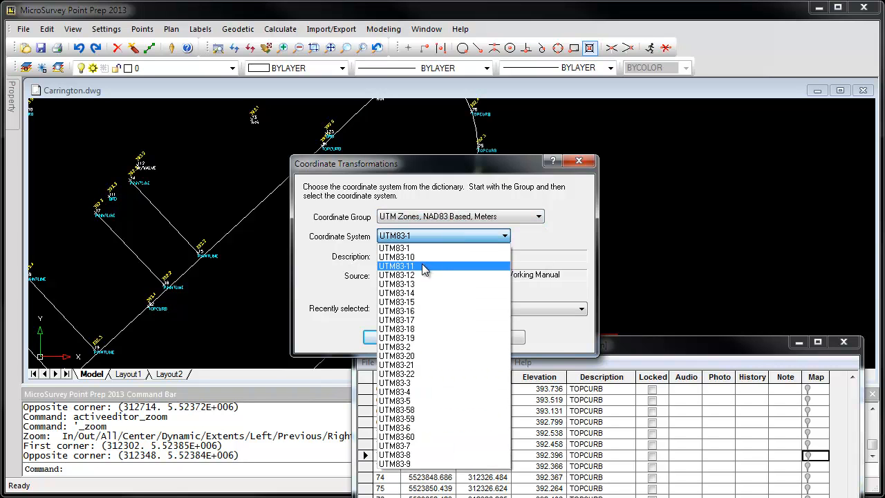
pyautogui.click(425, 266)
pyautogui.click(388, 337)
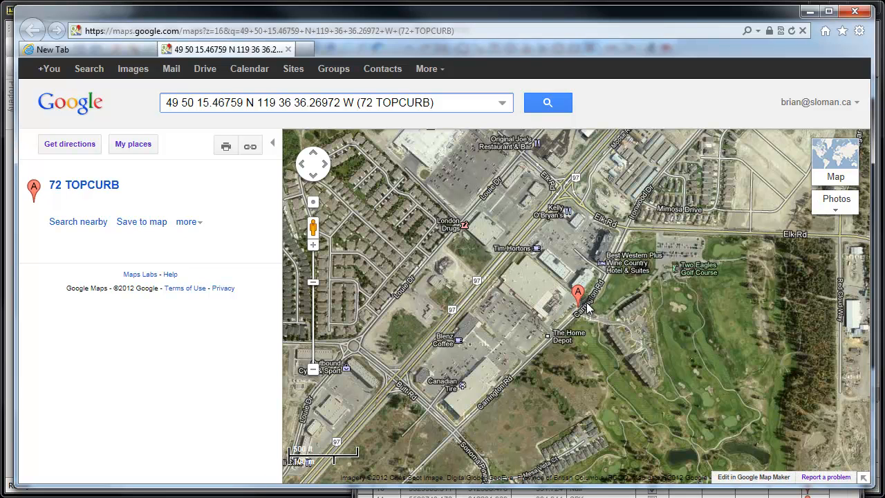
# Examine point 72's location in the Google Maps satellite imagery and Street View, and return to the drawing.
pyautogui.click(313, 245)
pyautogui.click(313, 245)
pyautogui.click(313, 246)
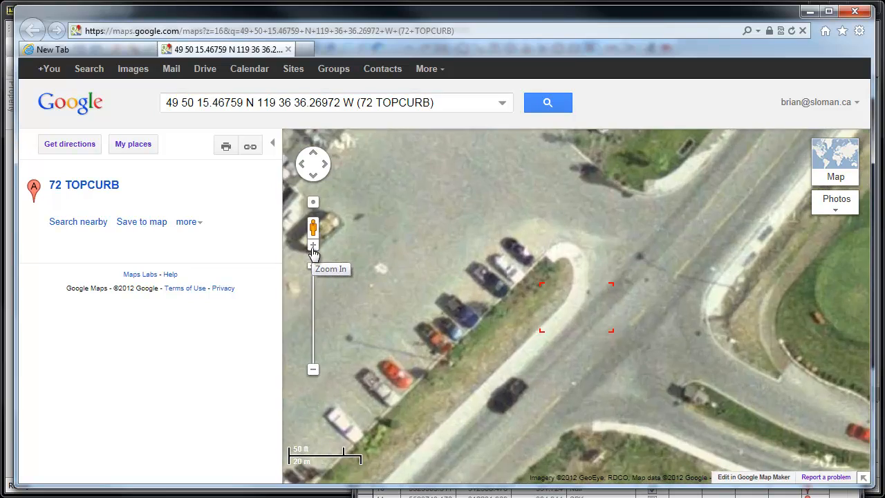
pyautogui.click(313, 246)
pyautogui.click(313, 245)
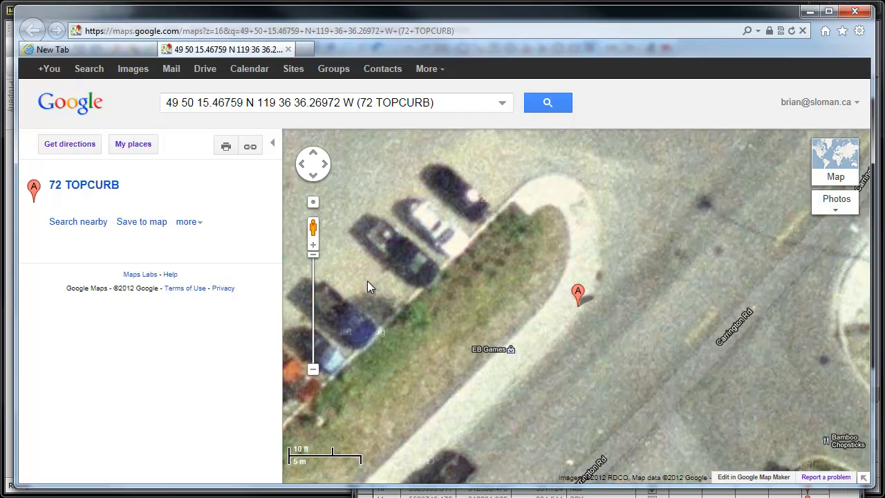
pyautogui.click(313, 248)
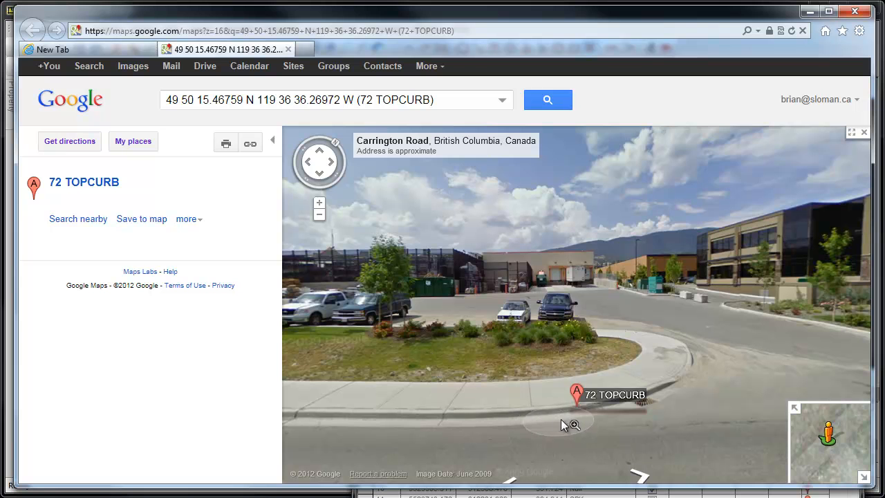
pyautogui.moveTo(487, 419)
pyautogui.mouseDown()
pyautogui.moveTo(508, 399)
pyautogui.moveTo(726, 387)
pyautogui.moveTo(685, 351)
pyautogui.moveTo(567, 321)
pyautogui.moveTo(417, 324)
pyautogui.moveTo(341, 364)
pyautogui.mouseUp()
pyautogui.moveTo(742, 323)
pyautogui.mouseDown()
pyautogui.moveTo(631, 312)
pyautogui.moveTo(801, 305)
pyautogui.mouseUp()
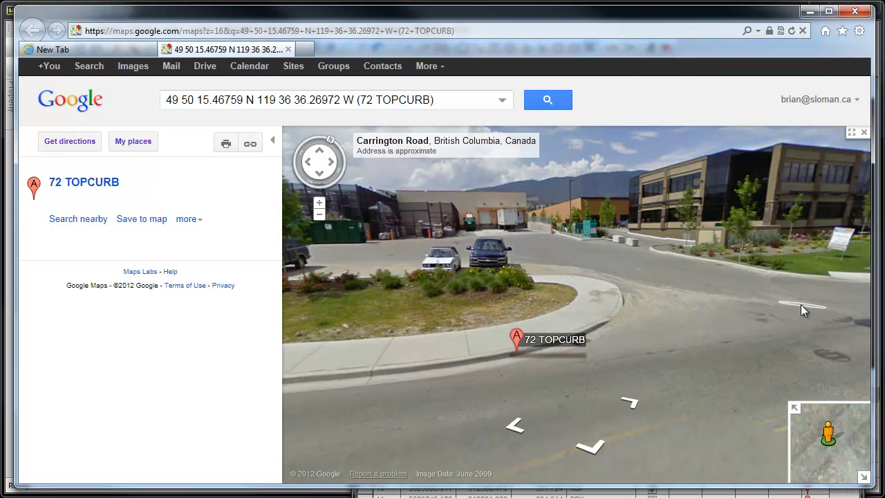
pyautogui.click(809, 12)
# Select point 14 in the coordinate editor and review its layer-change options and the other selection edit commands without applying changes.
pyautogui.moveTo(626, 352); pyautogui.dragTo(383, 122)
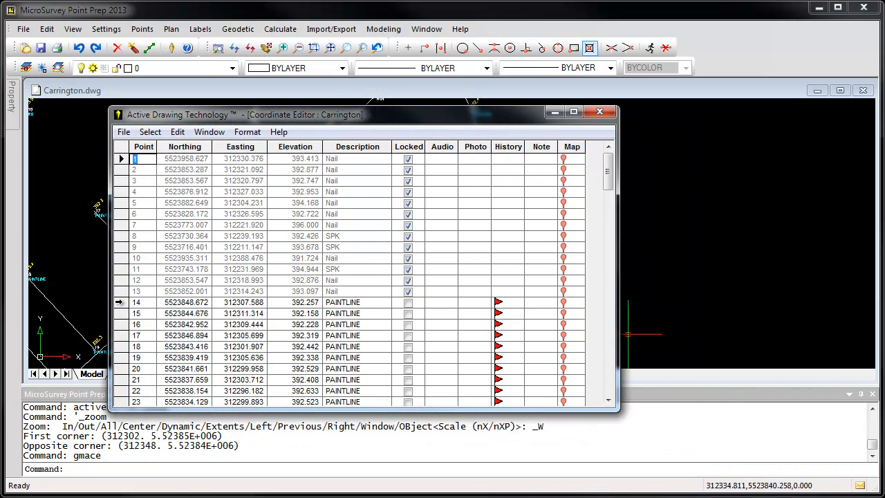
pyautogui.click(119, 303)
pyautogui.click(178, 131)
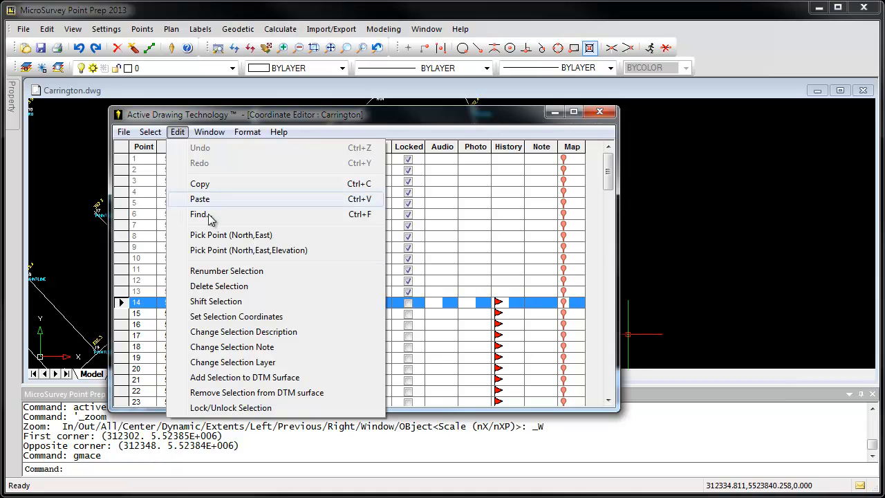
pyautogui.click(249, 363)
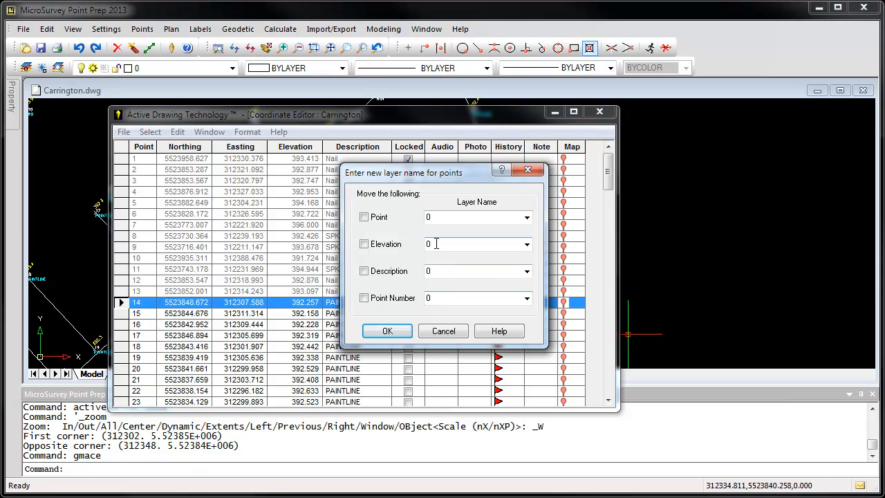
pyautogui.click(443, 331)
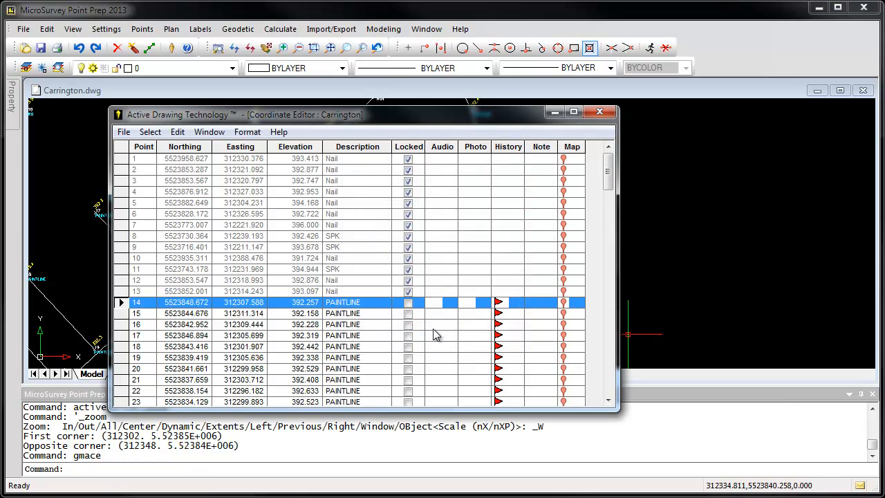
pyautogui.click(177, 132)
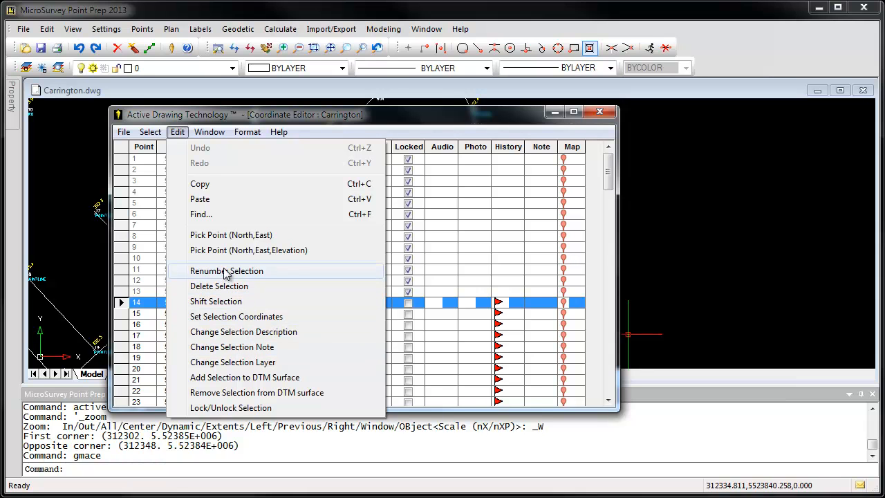
# Select the points from 87 through 133 in the coordinate editor.
pyautogui.click(610, 179)
pyautogui.moveTo(611, 178); pyautogui.dragTo(607, 317)
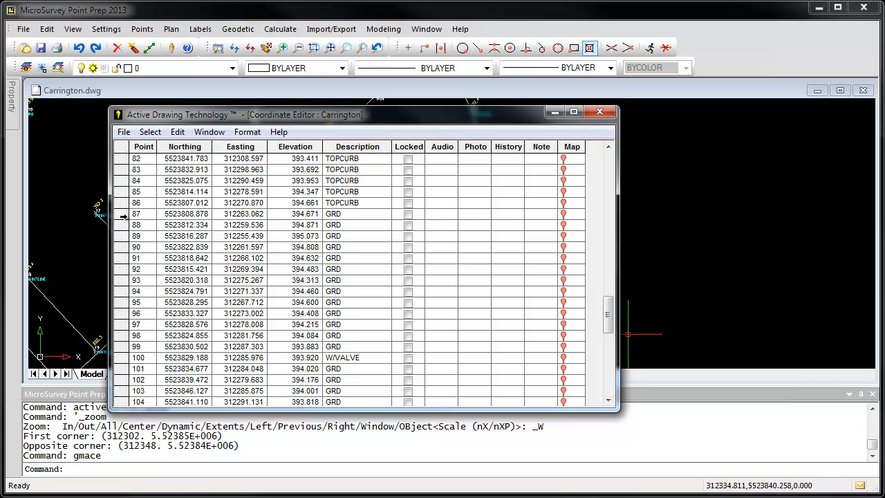
pyautogui.click(123, 216)
pyautogui.scroll(-3, 203, 278)
pyautogui.scroll(-9, 201, 278)
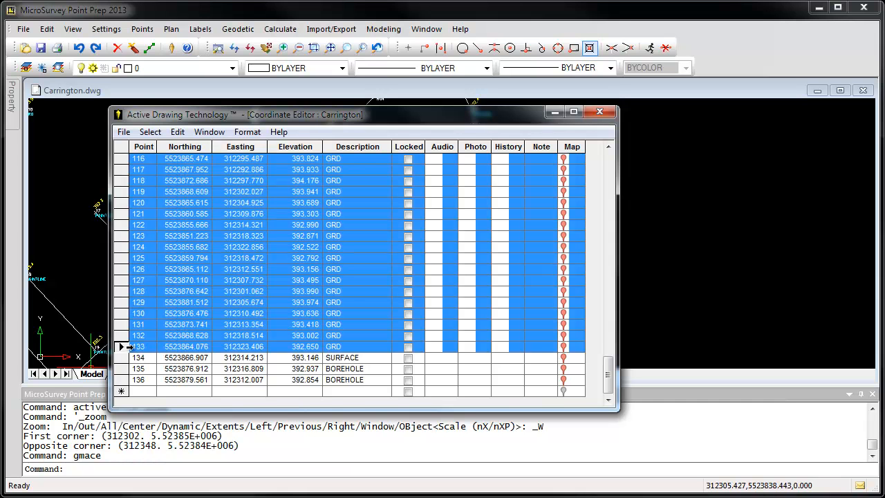
pyautogui.keyDown('shift'); pyautogui.click(128, 347); pyautogui.keyUp('shift')
pyautogui.scroll(1, 183, 346)
pyautogui.scroll(10, 183, 346)
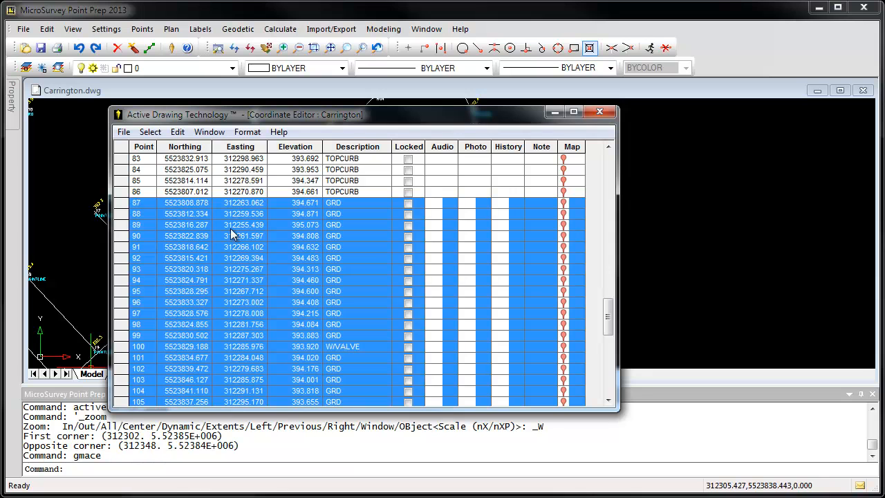
# Renumber the selected points using an additive number of 1000, and close the coordinate editor.
pyautogui.click(178, 133)
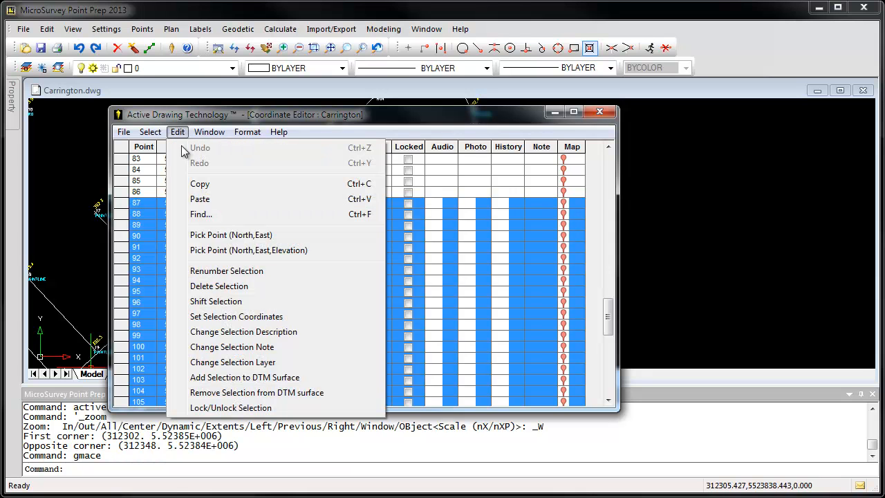
pyautogui.click(227, 271)
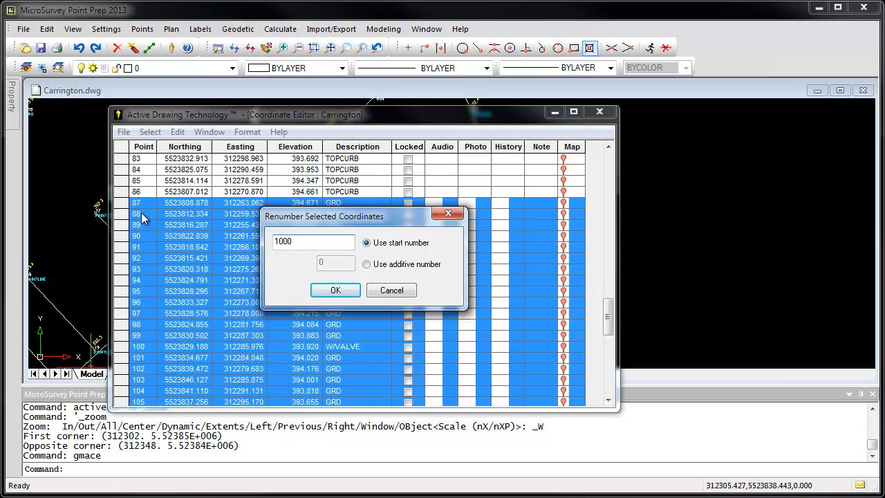
pyautogui.click(374, 267)
pyautogui.moveTo(344, 265); pyautogui.dragTo(292, 265)
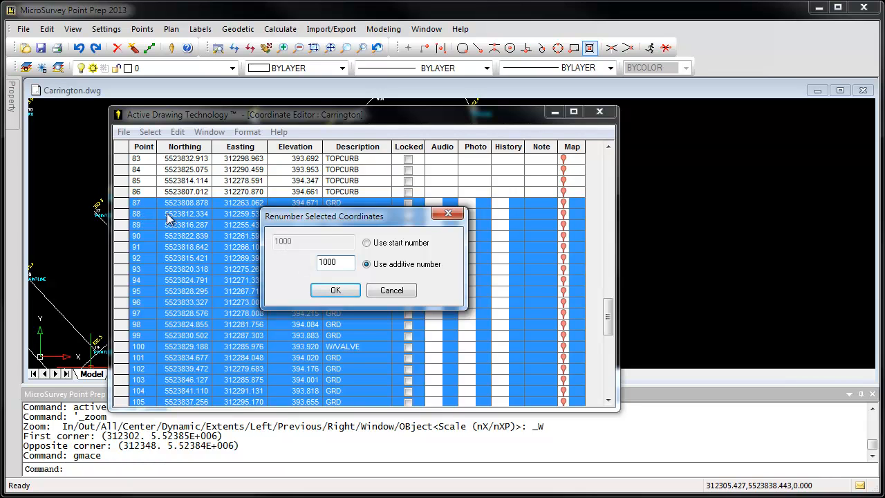
pyautogui.click(336, 291)
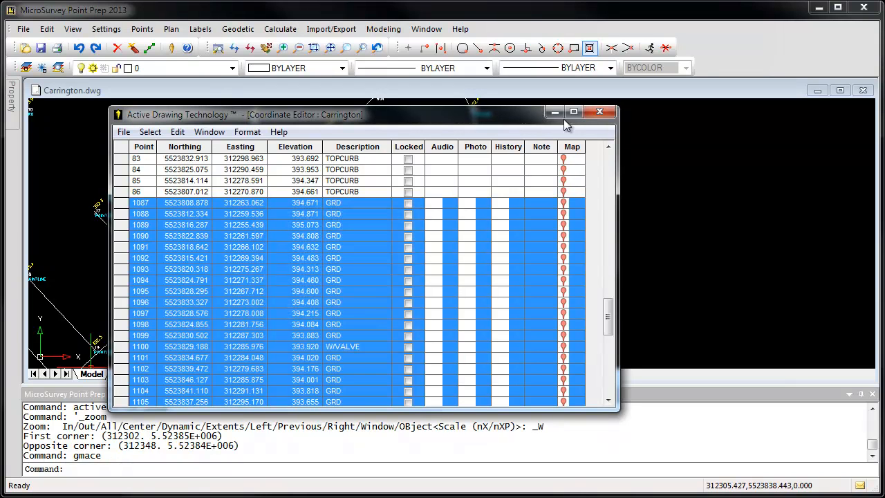
pyautogui.click(599, 112)
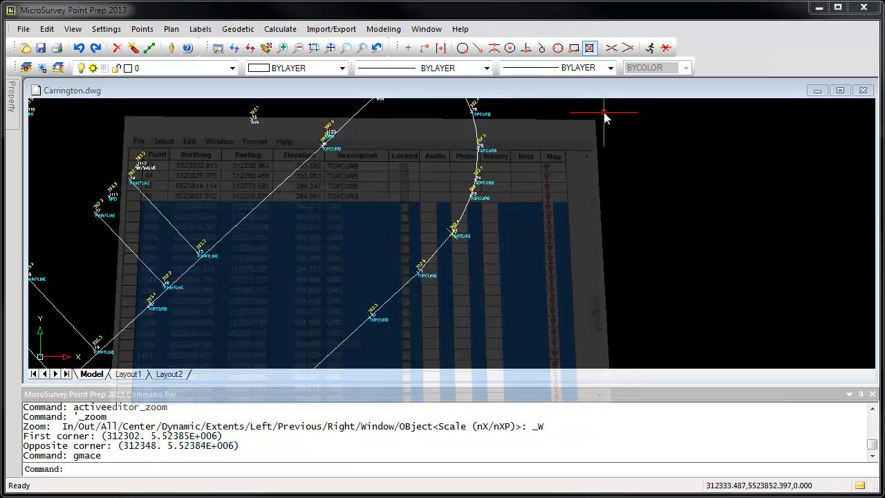
# Open the measurements database and go to the borehole shots at the end of the JULY-22-LINEWORK traverse.
pyautogui.click(150, 33)
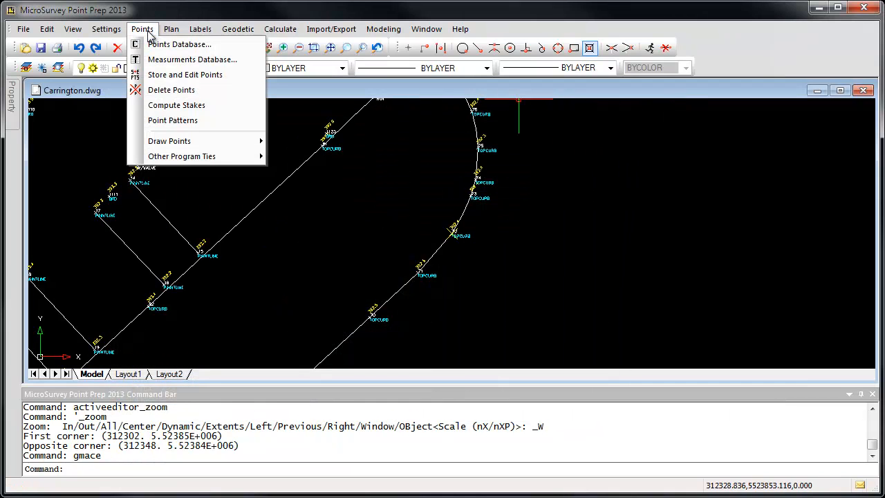
pyautogui.click(183, 61)
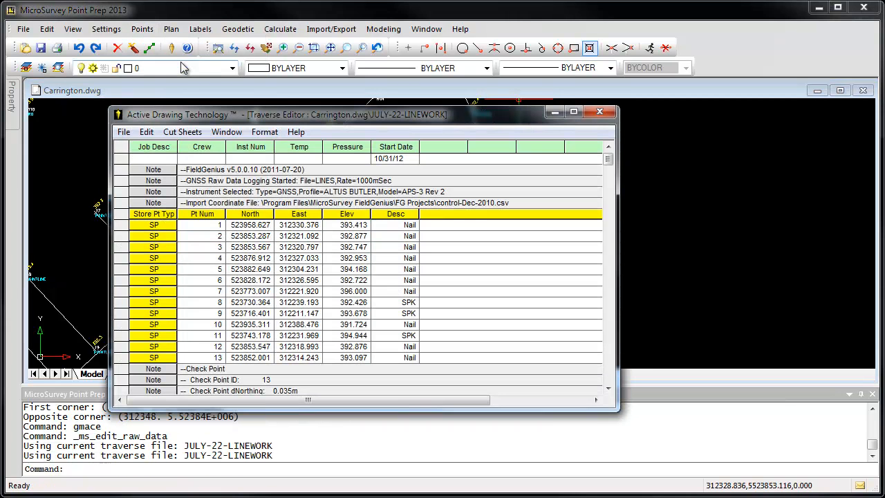
pyautogui.moveTo(343, 116); pyautogui.dragTo(267, 69)
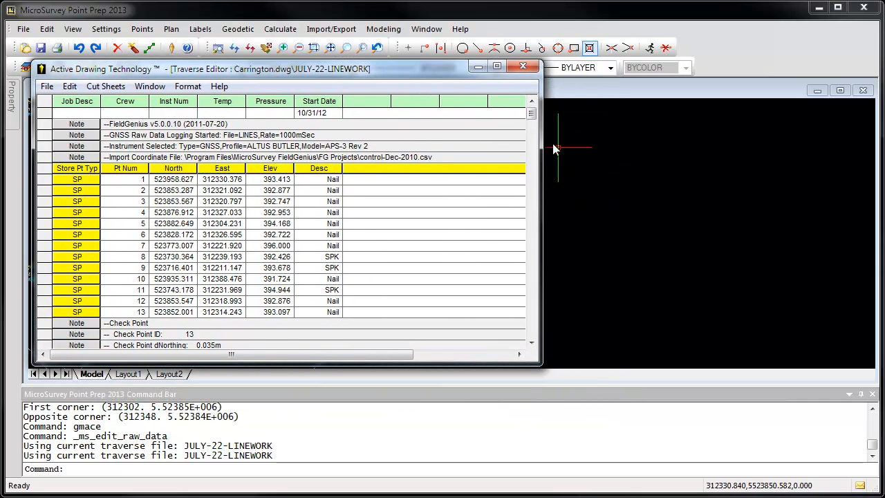
pyautogui.moveTo(531, 117)
pyautogui.mouseDown()
pyautogui.moveTo(531, 150)
pyautogui.moveTo(534, 117)
pyautogui.mouseUp()
pyautogui.moveTo(533, 119); pyautogui.dragTo(517, 341)
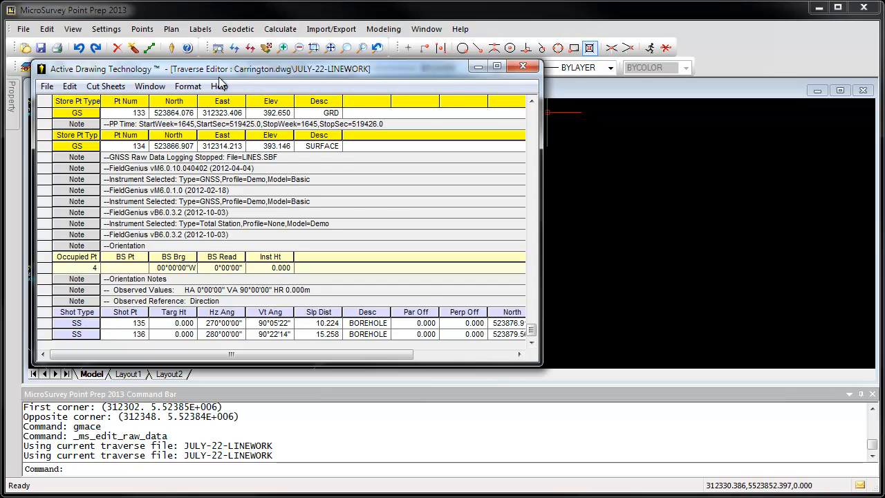
# Move the traverse editor clear of the drawing and display the shots from occupied point 4 to points 135 and 136.
pyautogui.moveTo(213, 70)
pyautogui.mouseDown()
pyautogui.moveTo(350, 50)
pyautogui.moveTo(539, 115)
pyautogui.mouseUp()
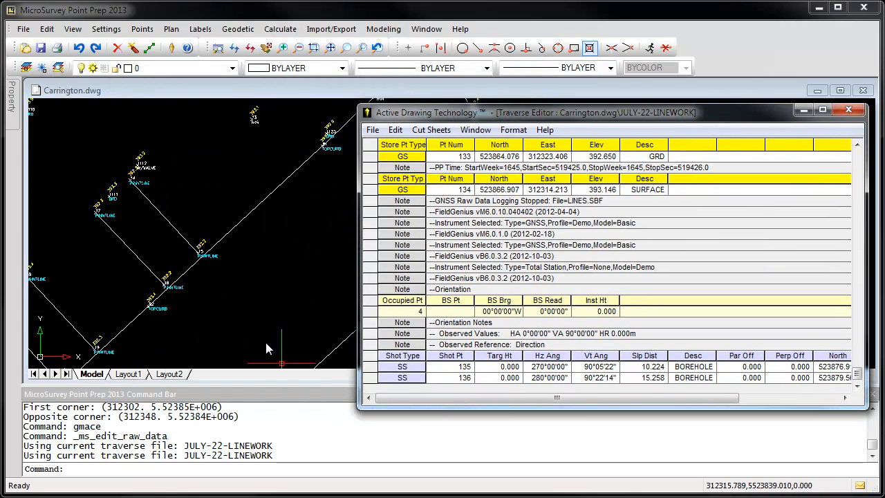
pyautogui.moveTo(442, 113)
pyautogui.mouseDown()
pyautogui.moveTo(536, 123)
pyautogui.moveTo(703, 178)
pyautogui.moveTo(703, 161)
pyautogui.mouseUp()
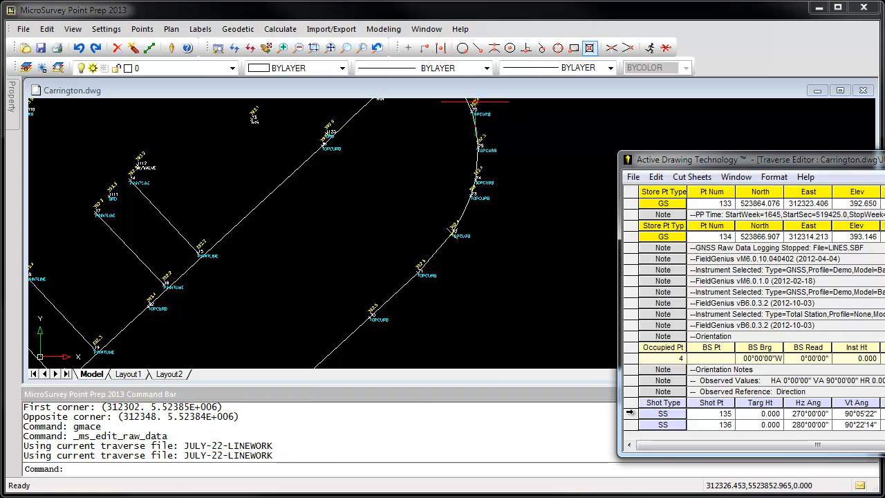
pyautogui.click(631, 413)
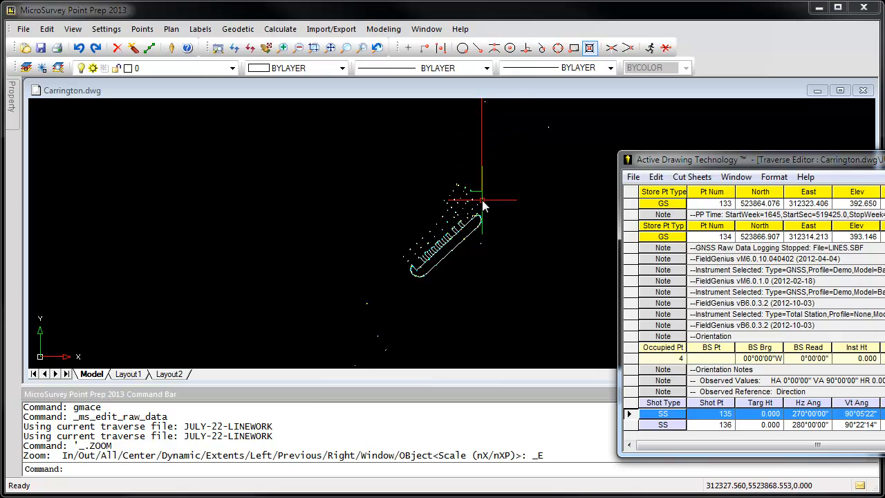
pyautogui.scroll(4, 475, 197)
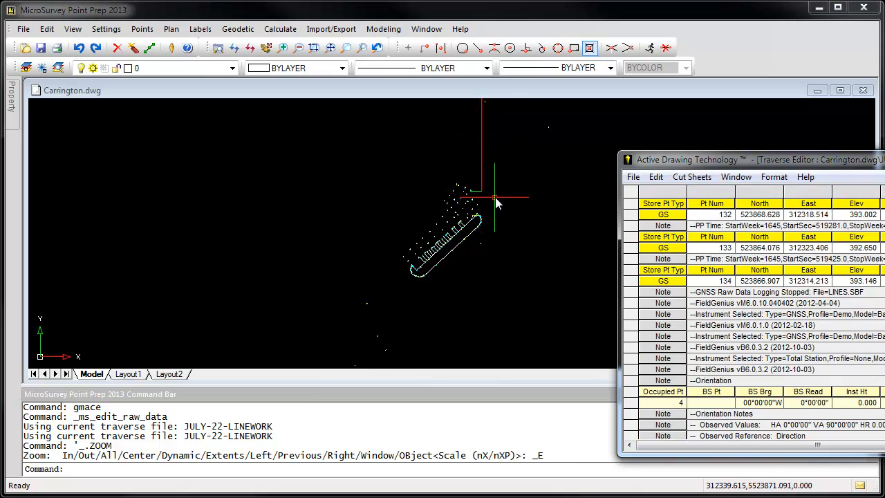
pyautogui.scroll(5, 442, 208)
pyautogui.click(630, 403)
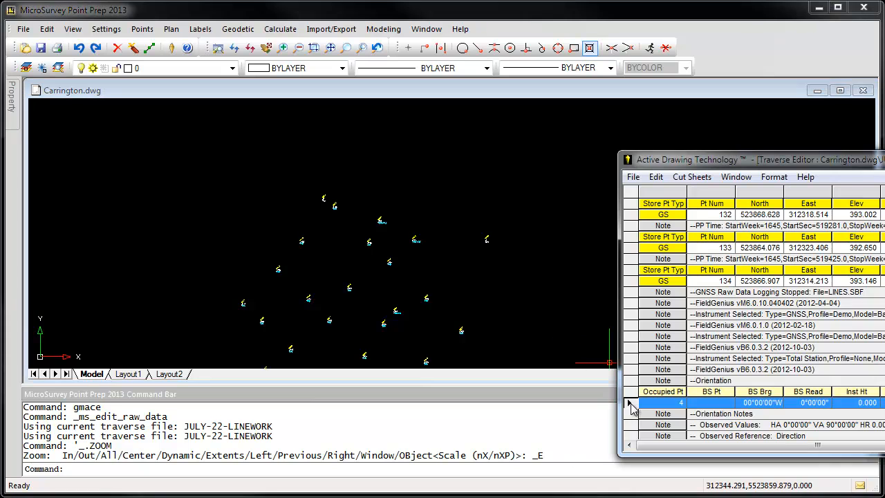
pyautogui.scroll(-4, 633, 414)
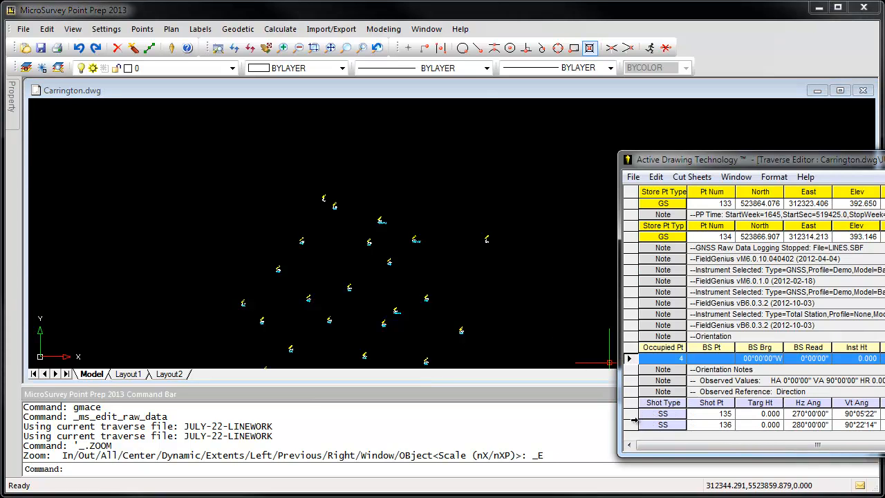
pyautogui.click(631, 414)
pyautogui.click(631, 424)
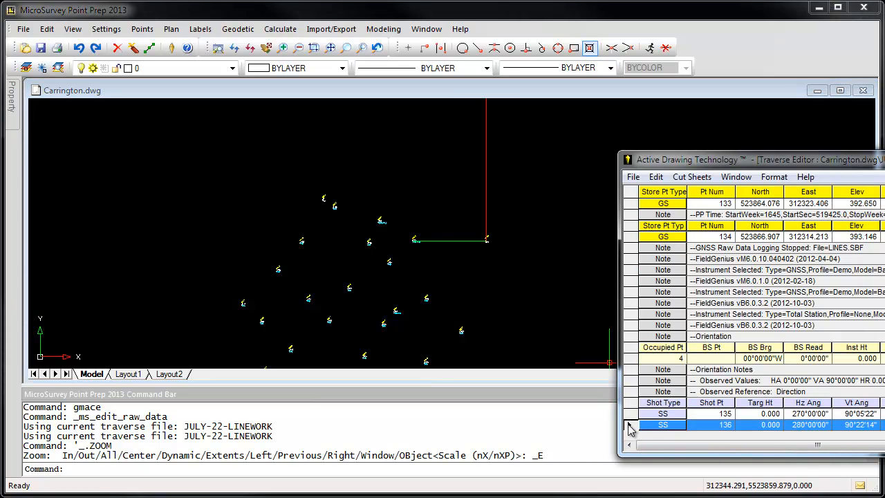
# Generate the points cut sheet for the traverse and widen its window to show all columns.
pyautogui.click(693, 178)
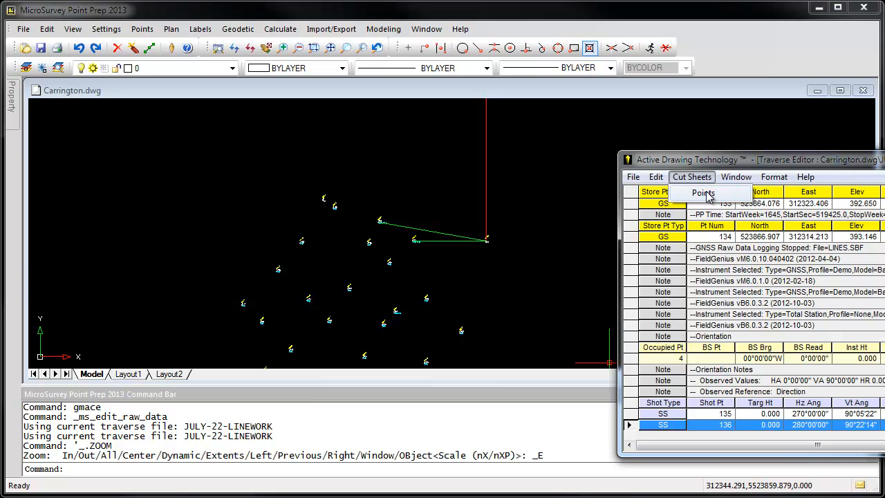
pyautogui.click(703, 193)
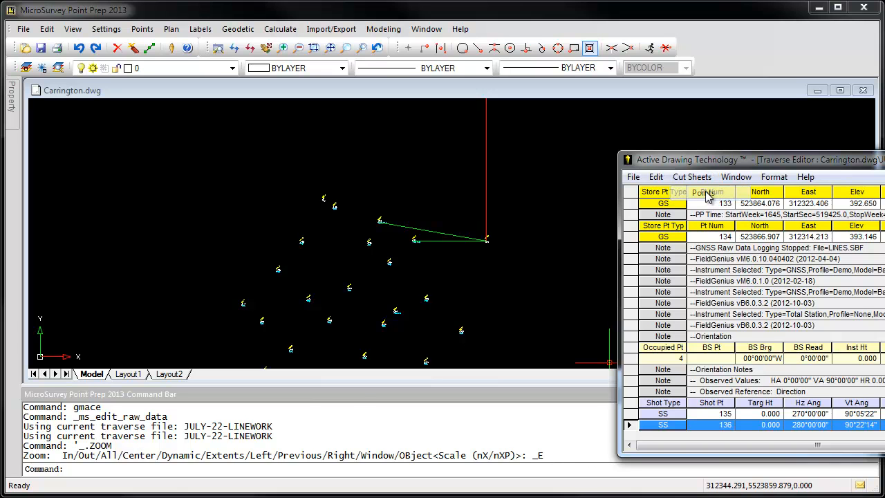
pyautogui.moveTo(694, 175); pyautogui.dragTo(406, 135)
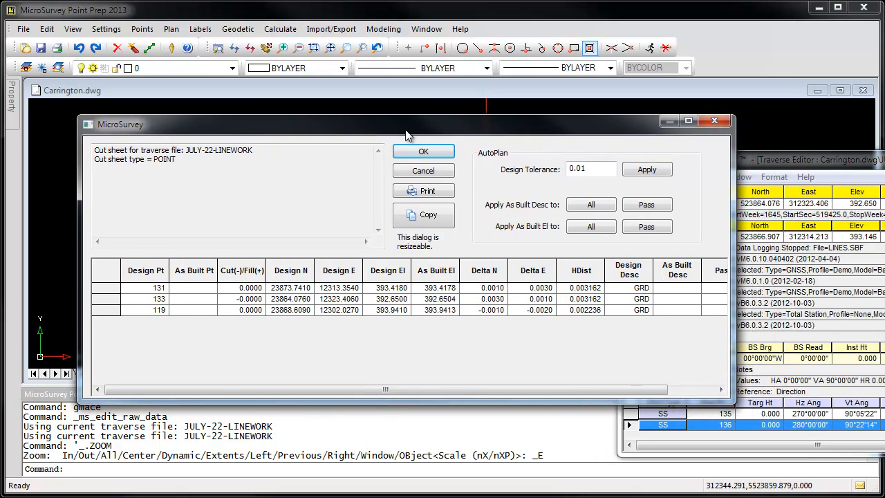
pyautogui.moveTo(731, 255); pyautogui.dragTo(810, 260)
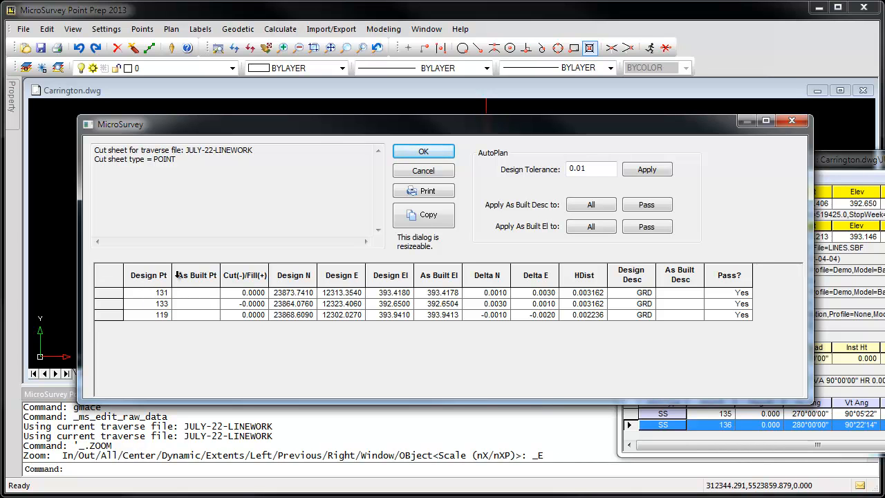
# Apply a design tolerance of 0.005 to the cut sheet, and close it.
pyautogui.click(594, 169)
pyautogui.write('05')
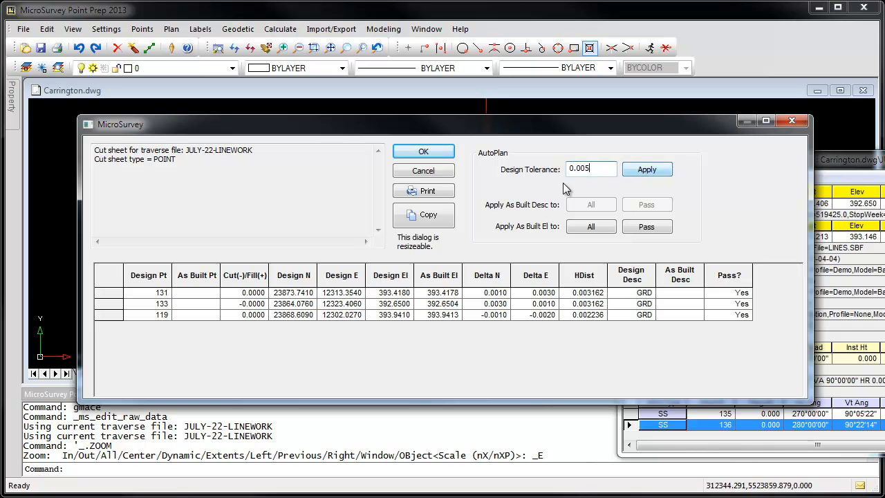
pyautogui.click(650, 175)
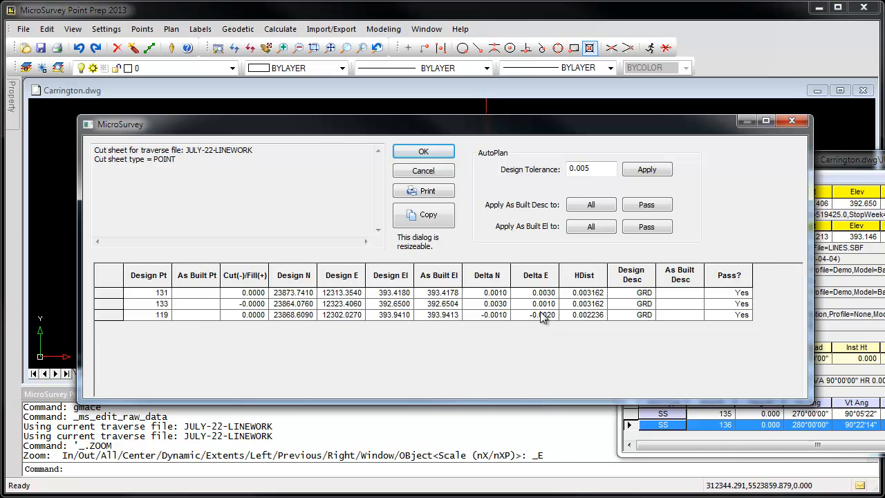
pyautogui.click(792, 121)
# Set the target height to 2 for BOREHOLE shots 135 and 136 in the traverse editor.
pyautogui.moveTo(818, 159); pyautogui.dragTo(473, 136)
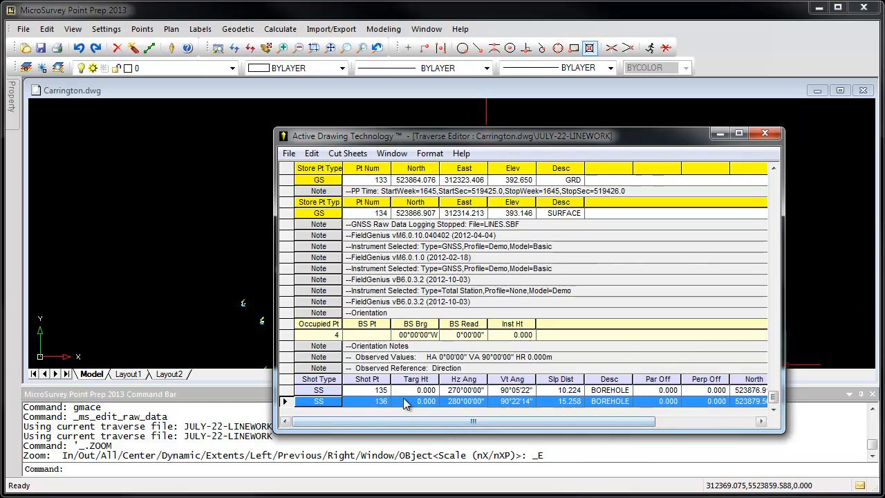
pyautogui.doubleClick(423, 391)
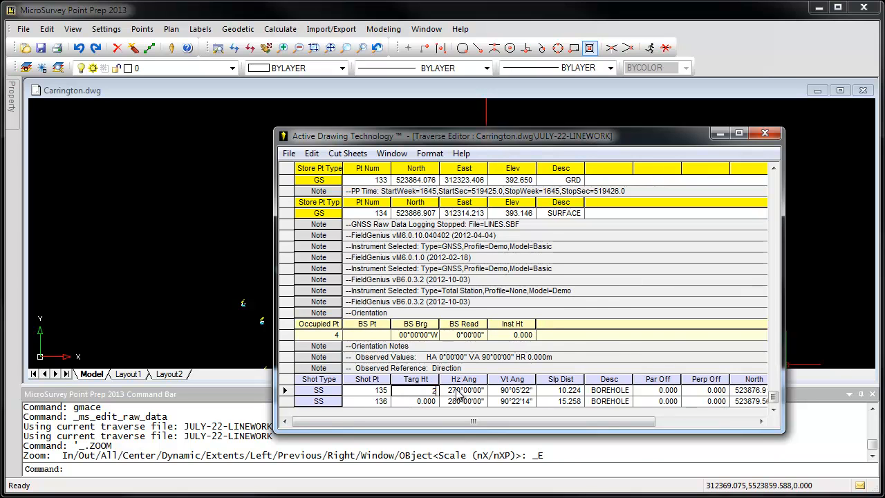
pyautogui.doubleClick(424, 401)
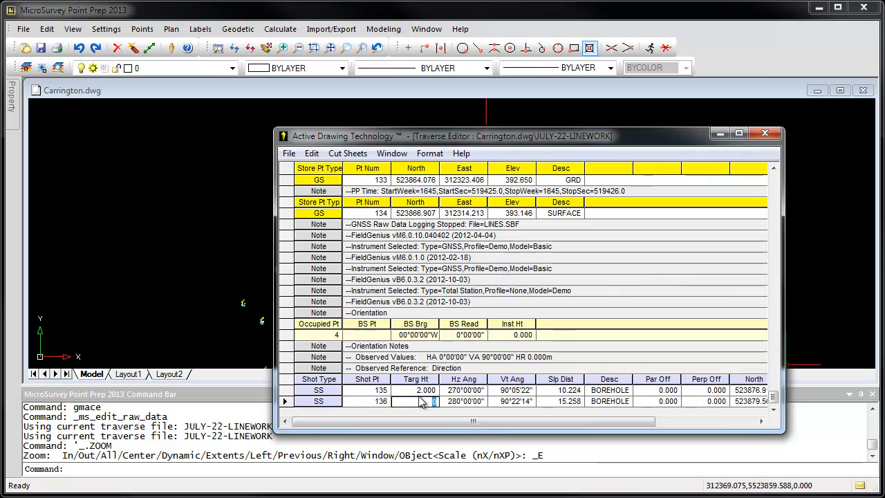
pyautogui.write('2')
pyautogui.press('Tab')
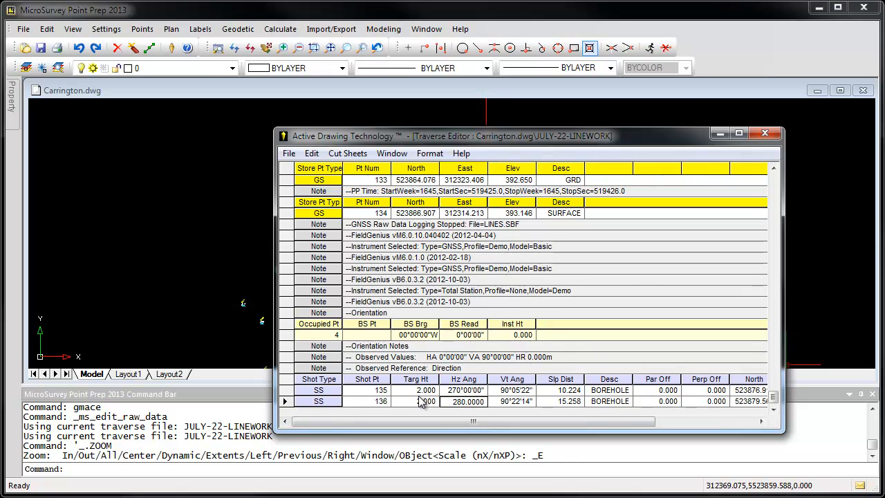
# Re-coordinate the traverse with the default report options, letting the shots be chosen manually and keeping existing descriptions.
pyautogui.click(312, 154)
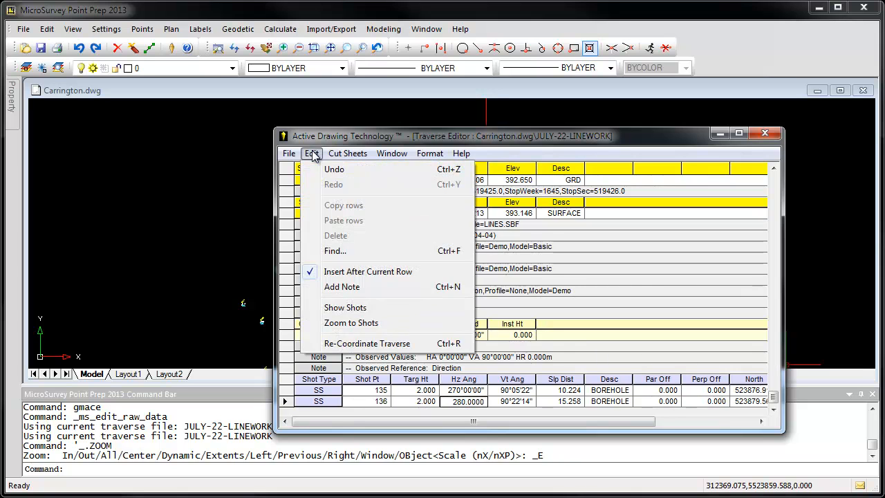
pyautogui.click(367, 344)
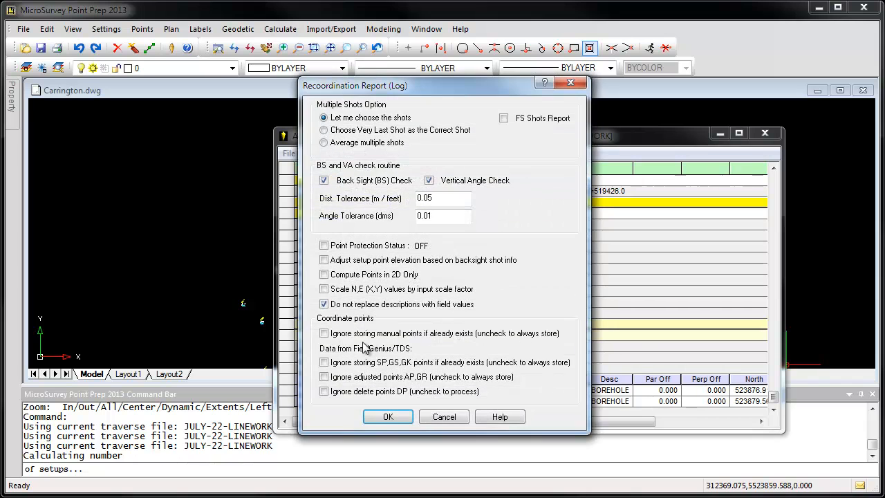
pyautogui.click(386, 417)
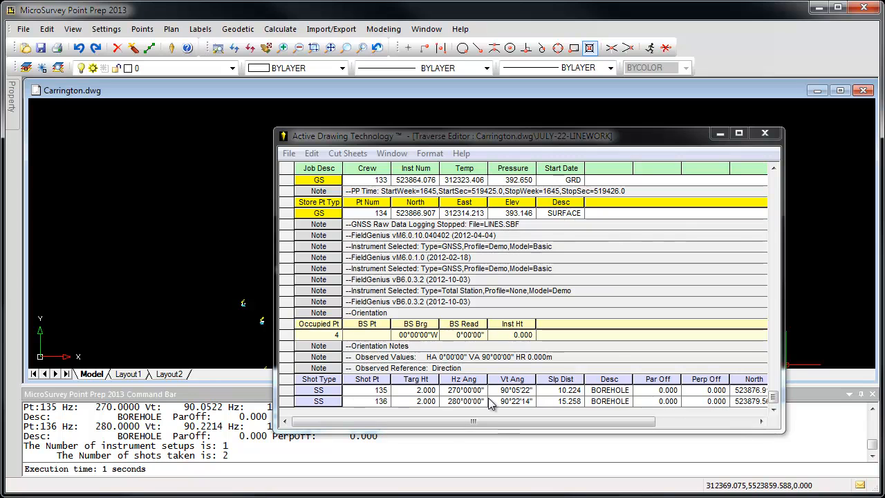
pyautogui.moveTo(465, 421); pyautogui.dragTo(377, 423)
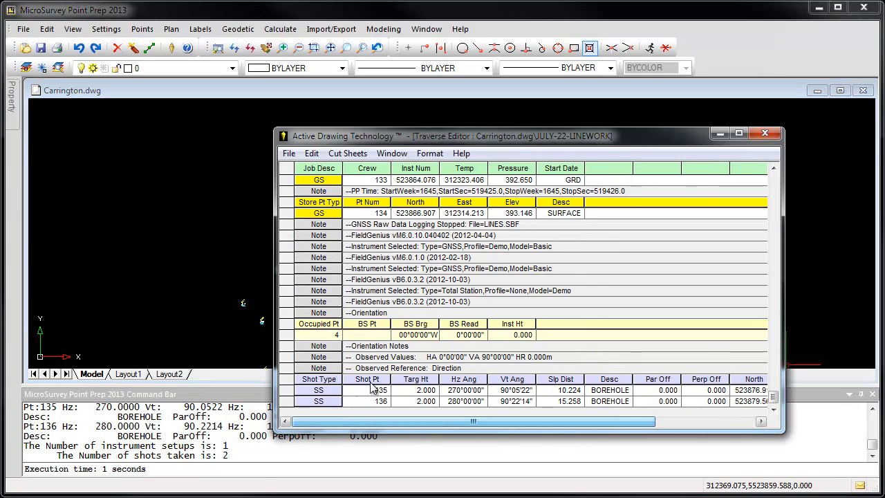